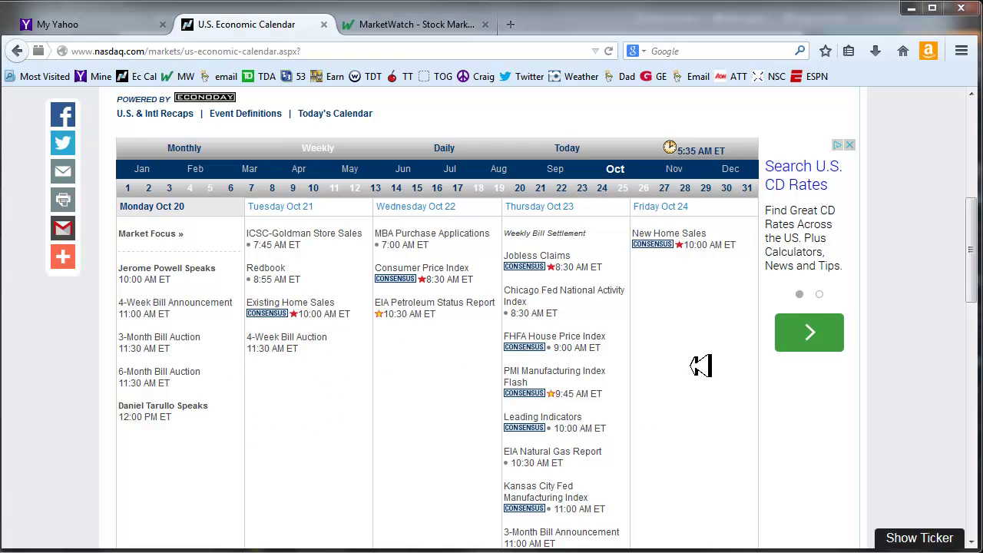
# Step: Review the week's scheduled events on the U.S. Economic Calendar page, down through the Thursday Oct 23 entries
pyautogui.moveTo(972, 250); pyautogui.dragTo(968, 270)
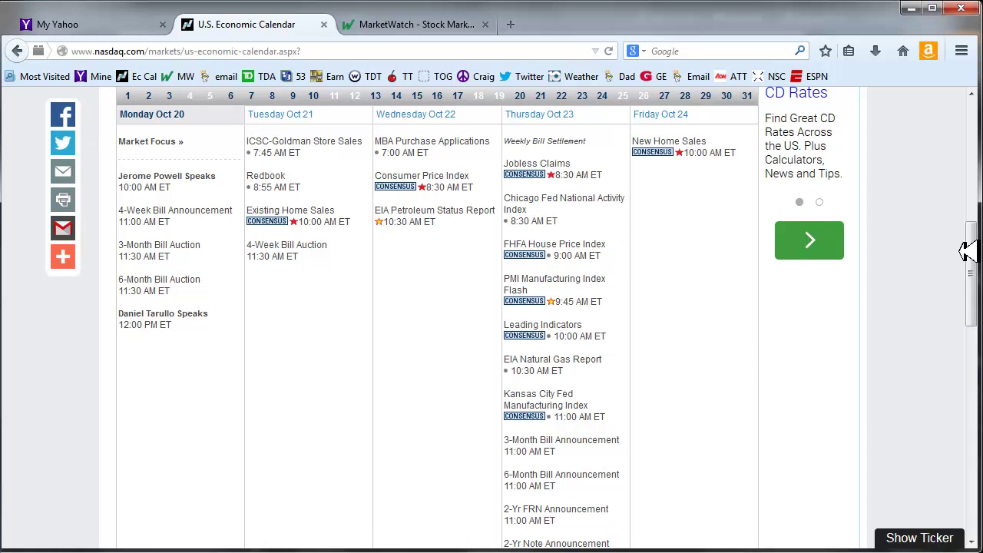
pyautogui.moveTo(969, 249)
pyautogui.mouseDown()
pyautogui.moveTo(974, 313)
pyautogui.moveTo(974, 250)
pyautogui.mouseUp()
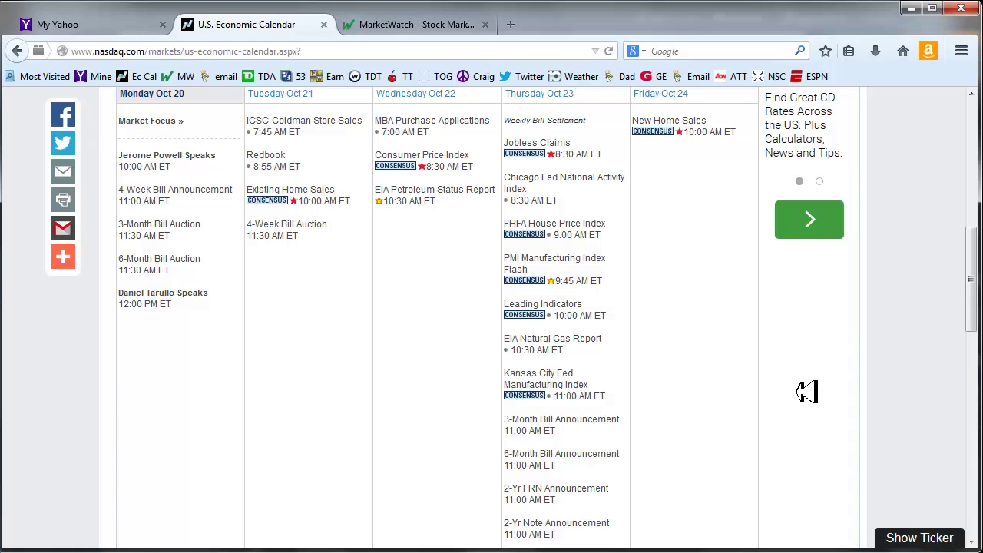
# Step: Switch to the MarketWatch page and compare the U.S., Asia and Europe market figures
pyautogui.click(421, 24)
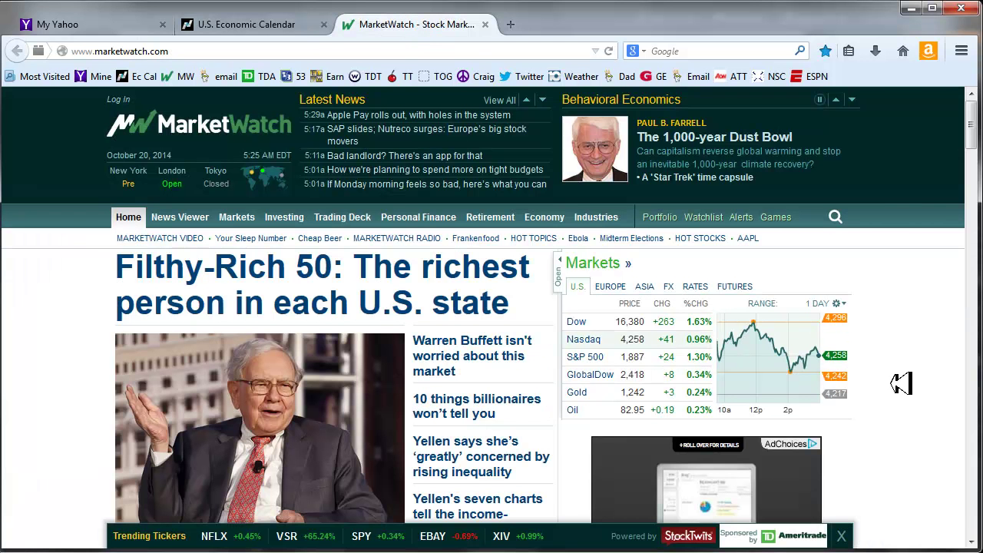
pyautogui.moveTo(553, 405)
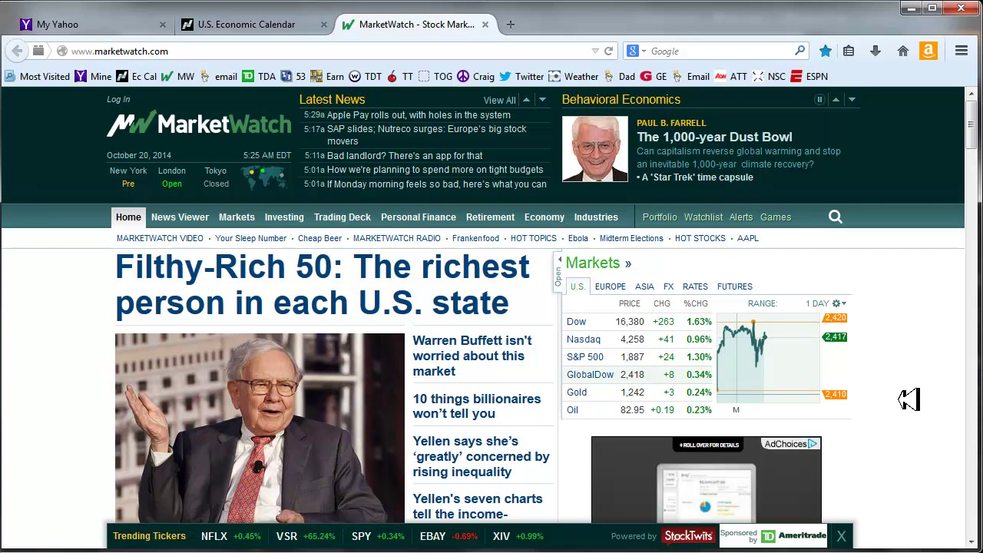
pyautogui.moveTo(596, 340)
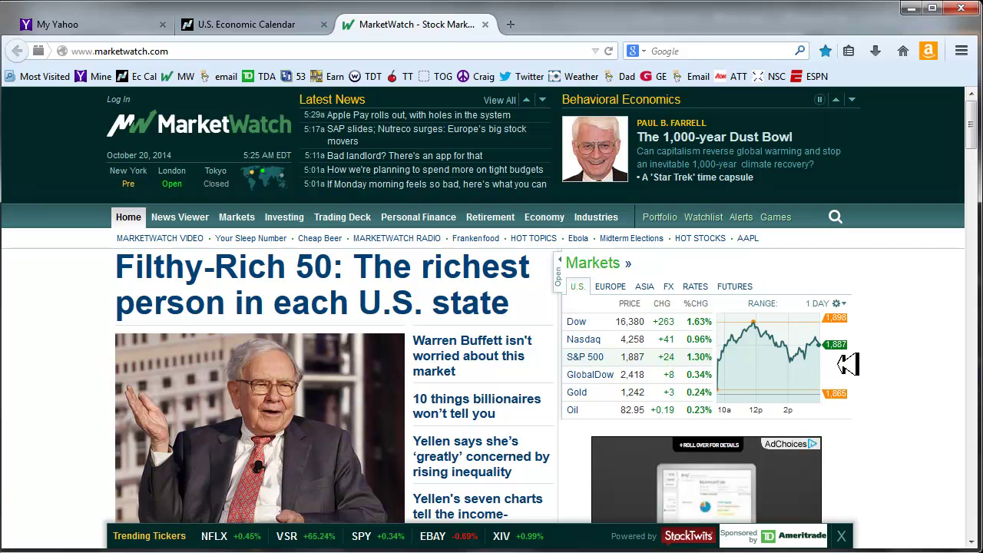
pyautogui.click(650, 285)
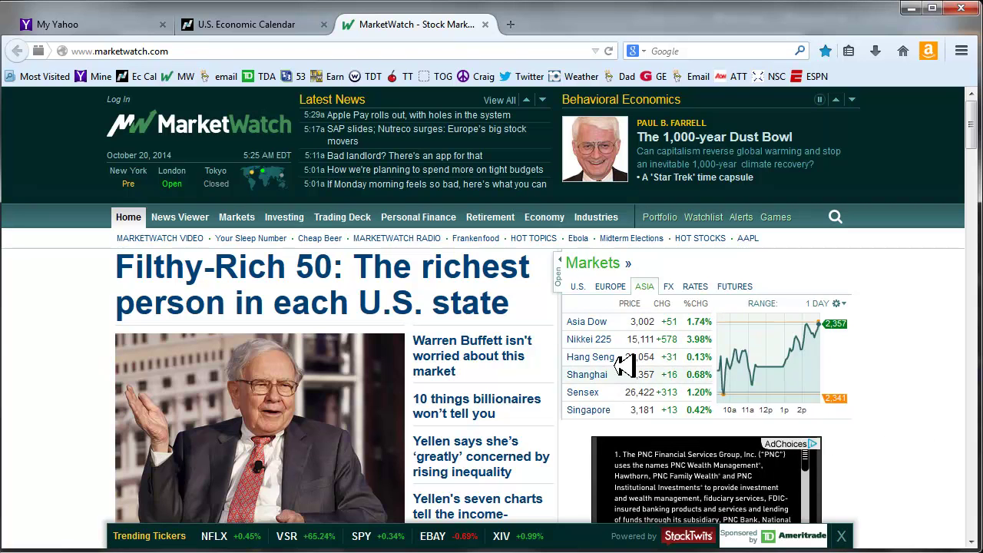
pyautogui.click(609, 286)
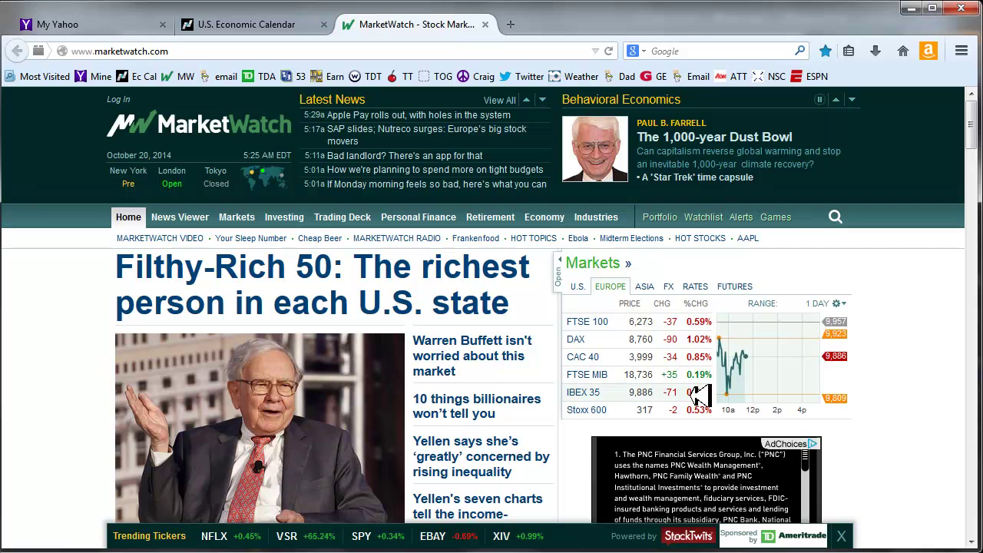
pyautogui.moveTo(709, 376)
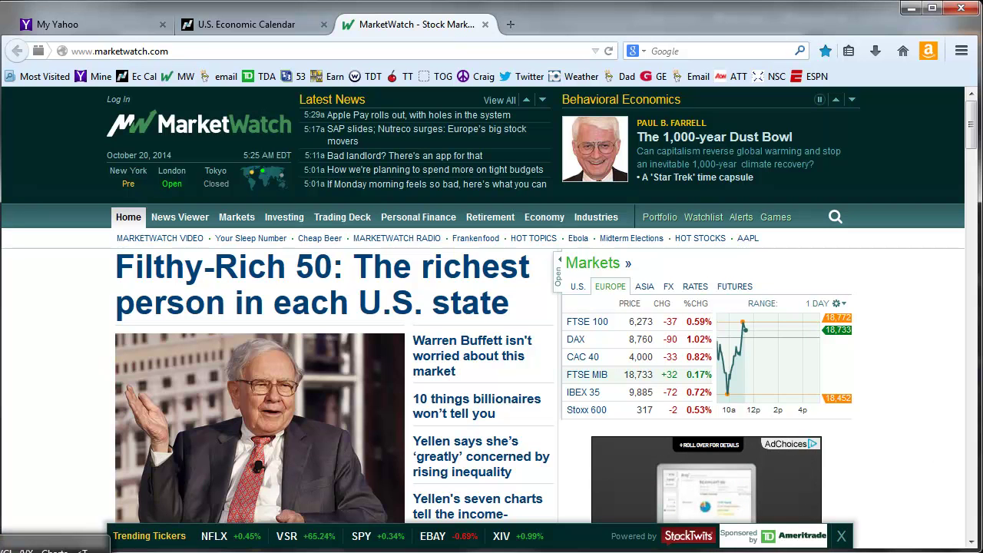
# Step: Switch to thinkorswim and review the /ES, /GC, /CL and /VX futures charts, bringing /ES to its most recent data
pyautogui.hotkey('alt', 'Tab')
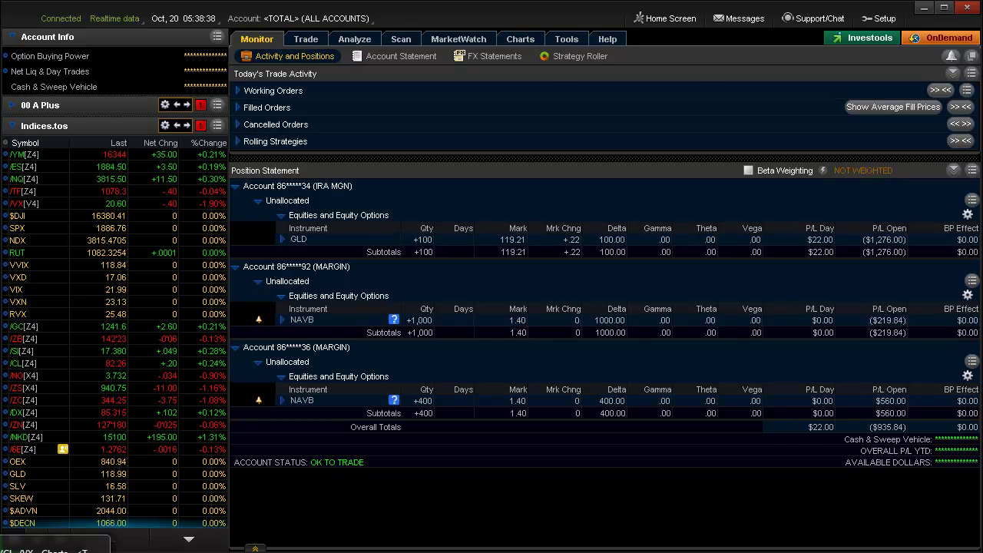
pyautogui.click(30, 547)
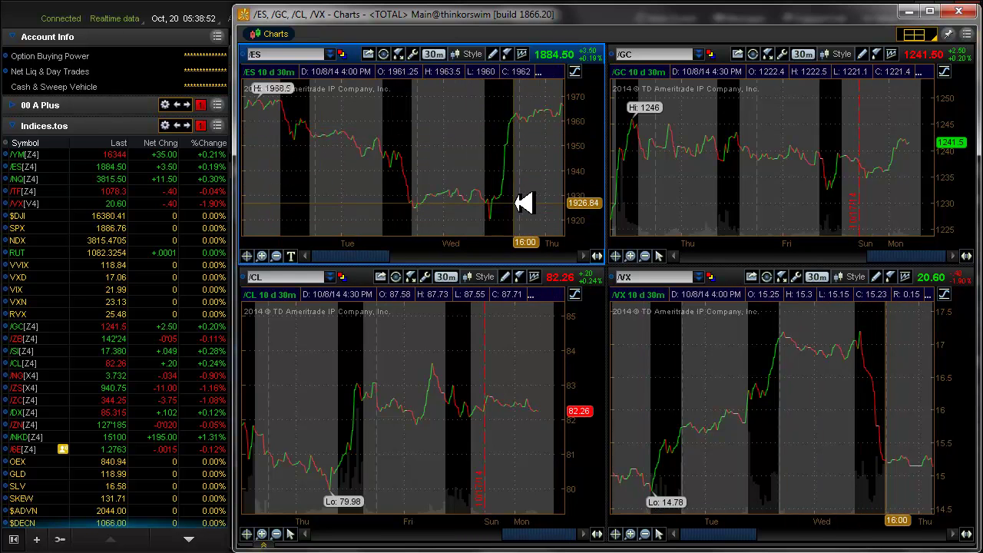
pyautogui.moveTo(384, 256); pyautogui.dragTo(584, 264)
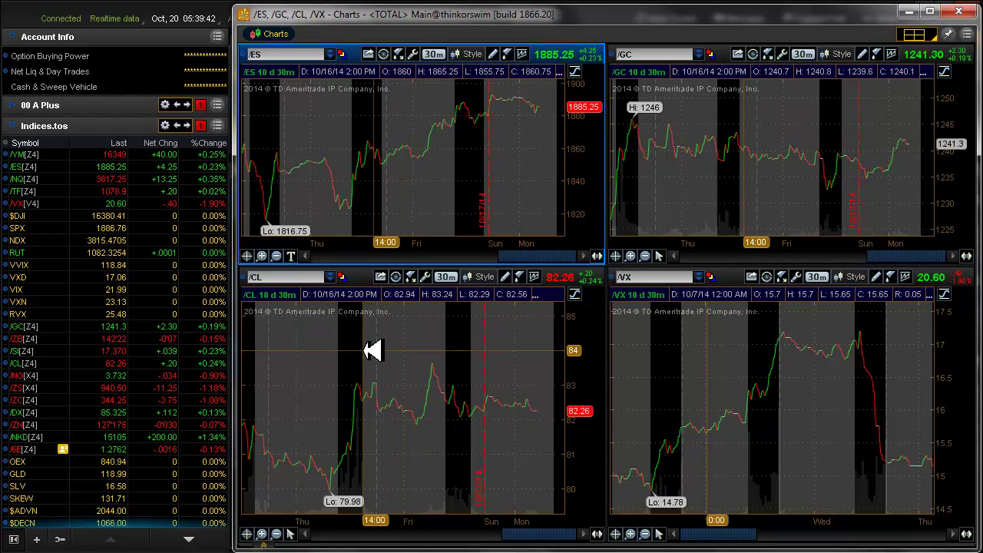
pyautogui.click(33, 11)
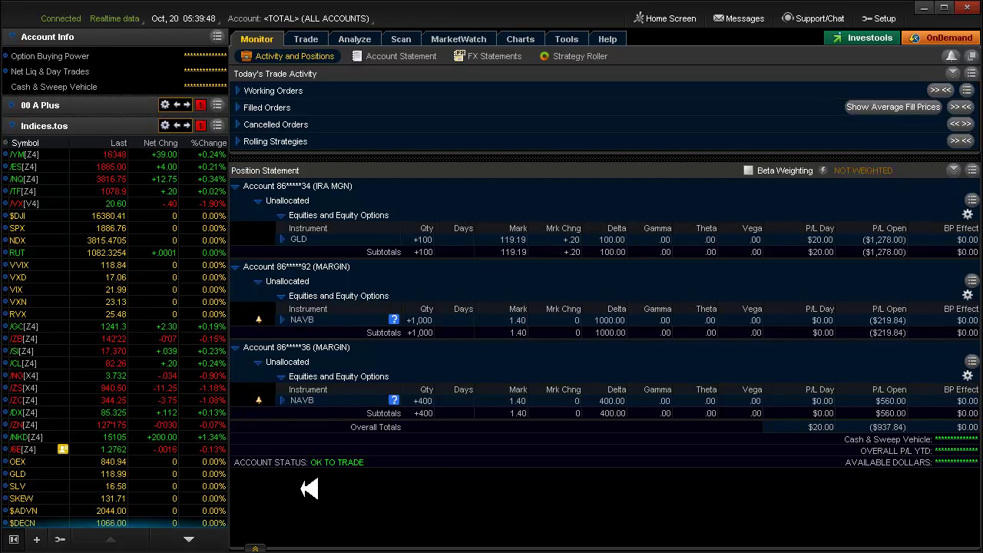
# Step: Expand the 00 A Plus watchlist and review the weekly totals, commission-adjusted total and monthly P&L in the 02_Weekly_Results workbook
pyautogui.click(13, 101)
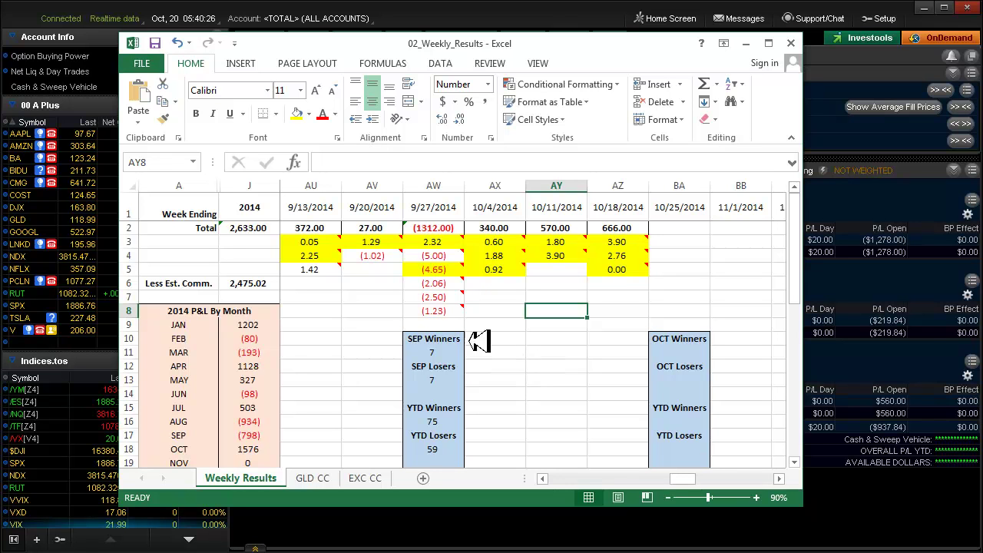
pyautogui.moveTo(449, 311)
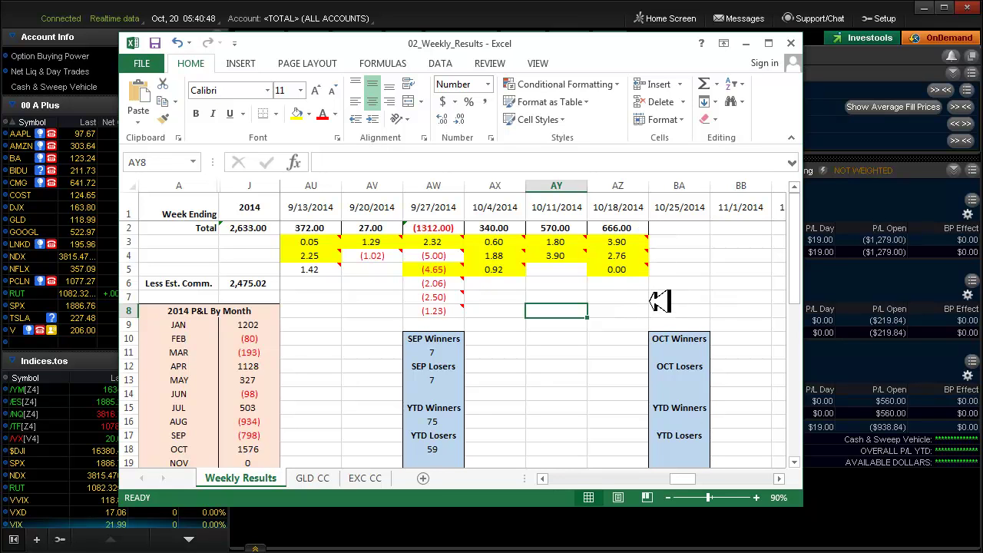
pyautogui.moveTo(638, 274)
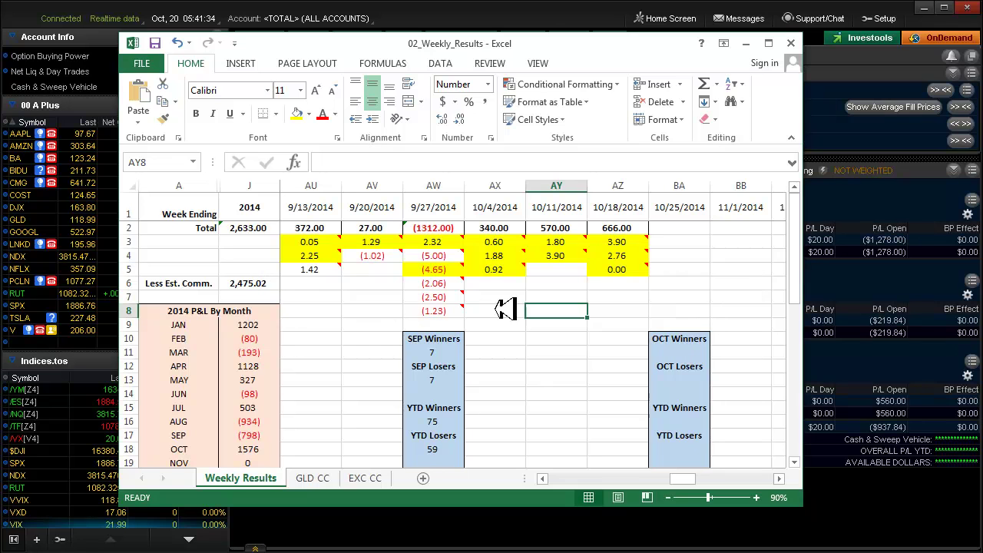
pyautogui.click(270, 283)
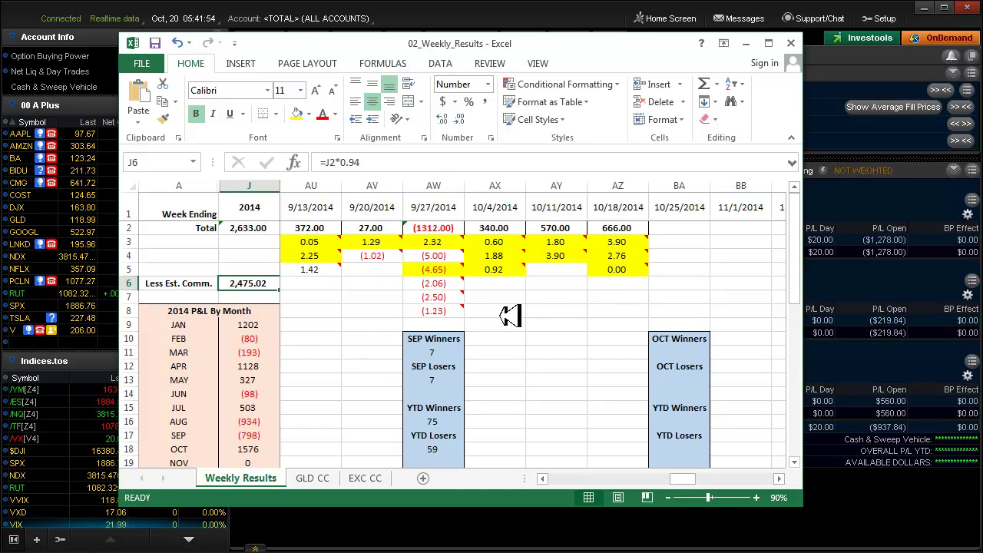
pyautogui.moveTo(638, 270)
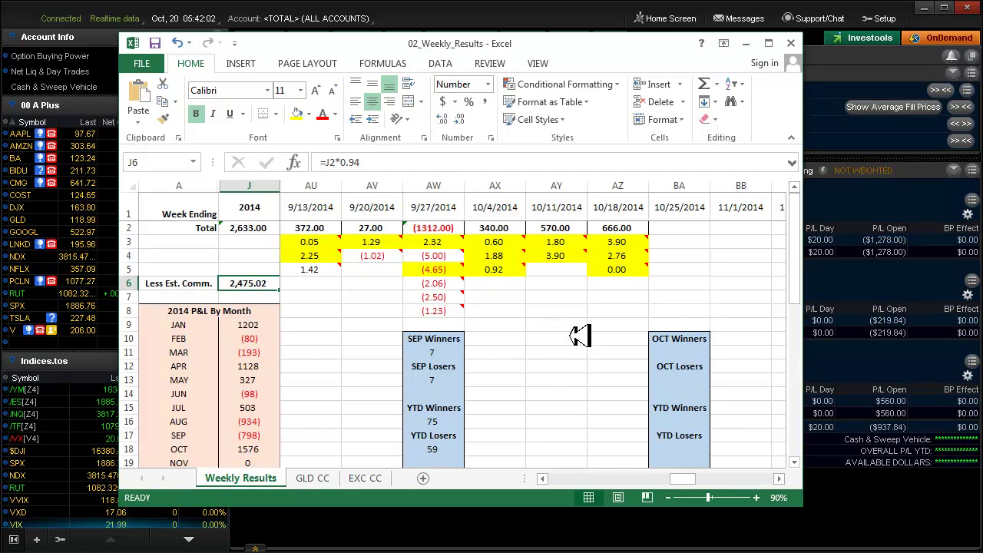
pyautogui.scroll(-2, 582, 334)
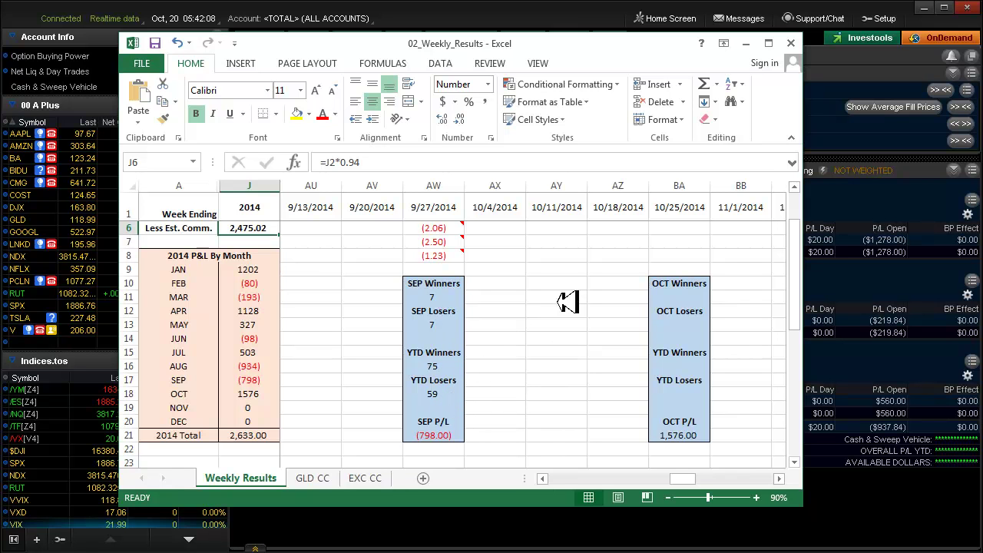
pyautogui.scroll(2, 576, 311)
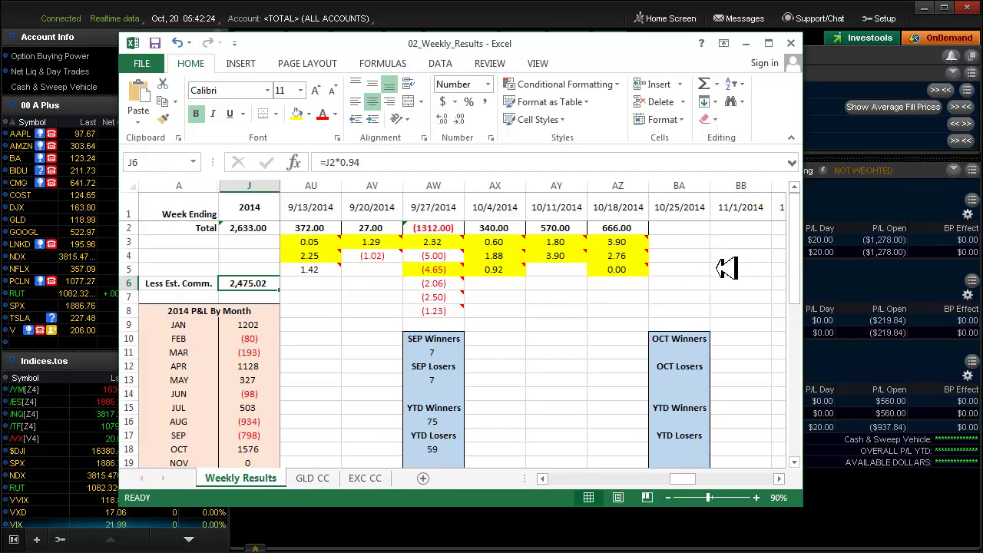
# Step: Close the 02_Weekly_Results workbook, saving its changes
pyautogui.click(791, 43)
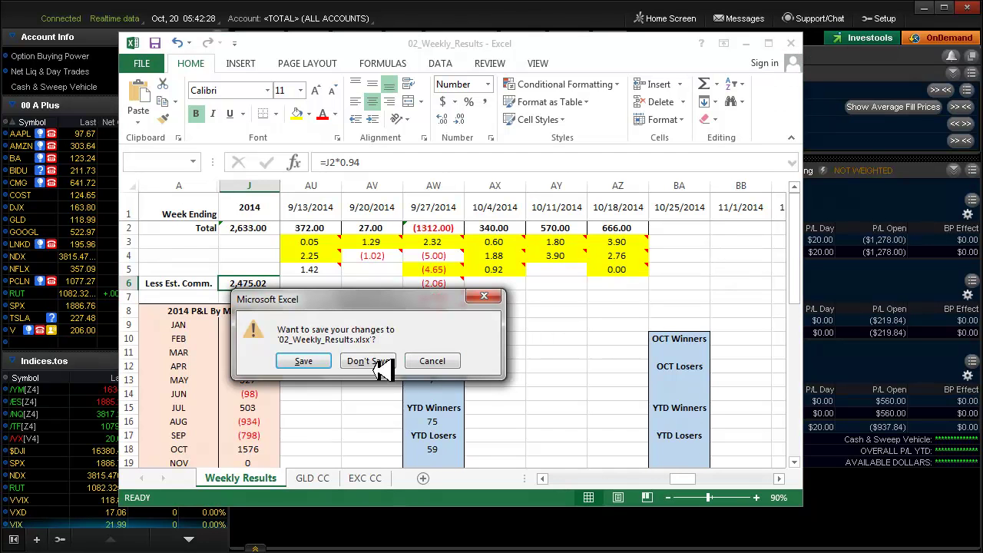
pyautogui.click(324, 361)
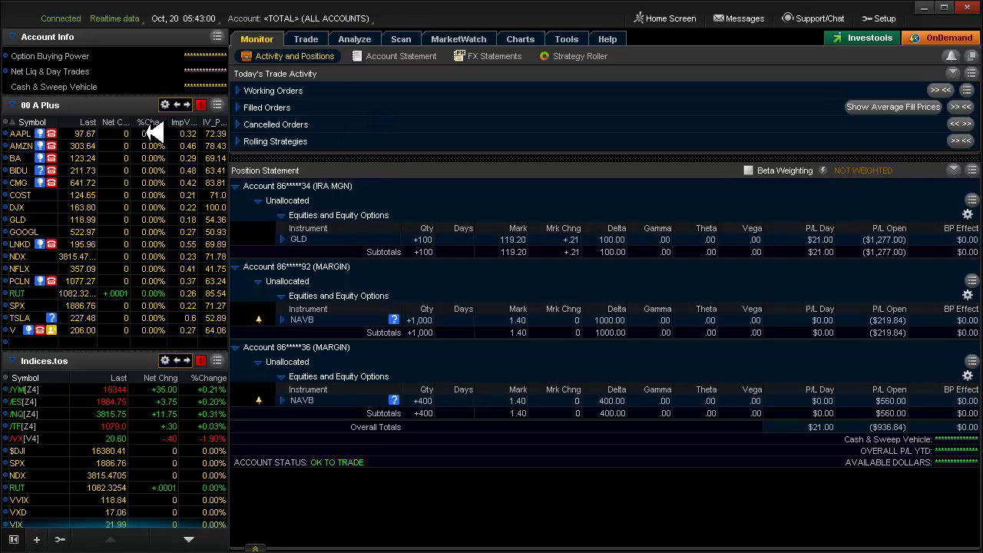
# Step: Open the thinkorswim charts and load AAPL followed by COST from the 00 A Plus watchlist
pyautogui.click(525, 38)
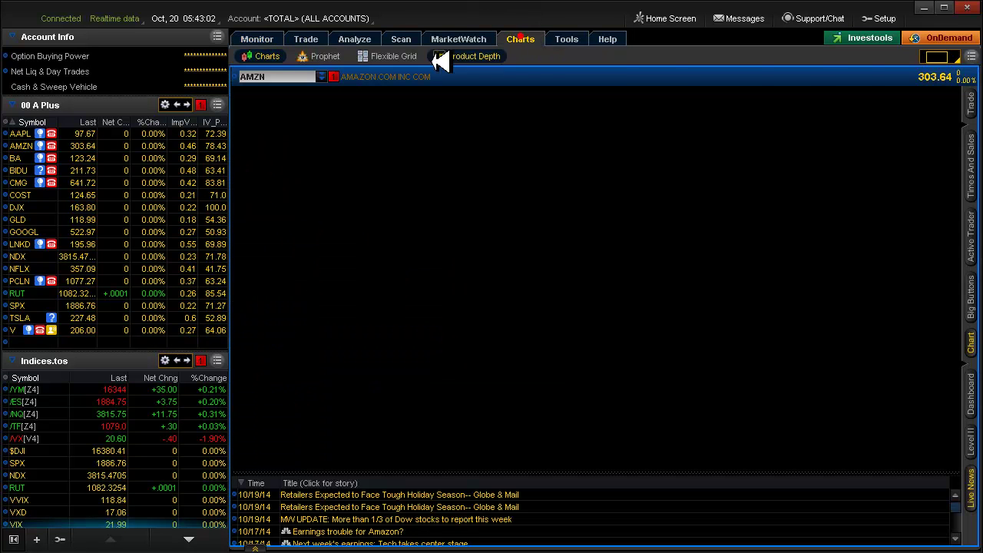
pyautogui.click(36, 133)
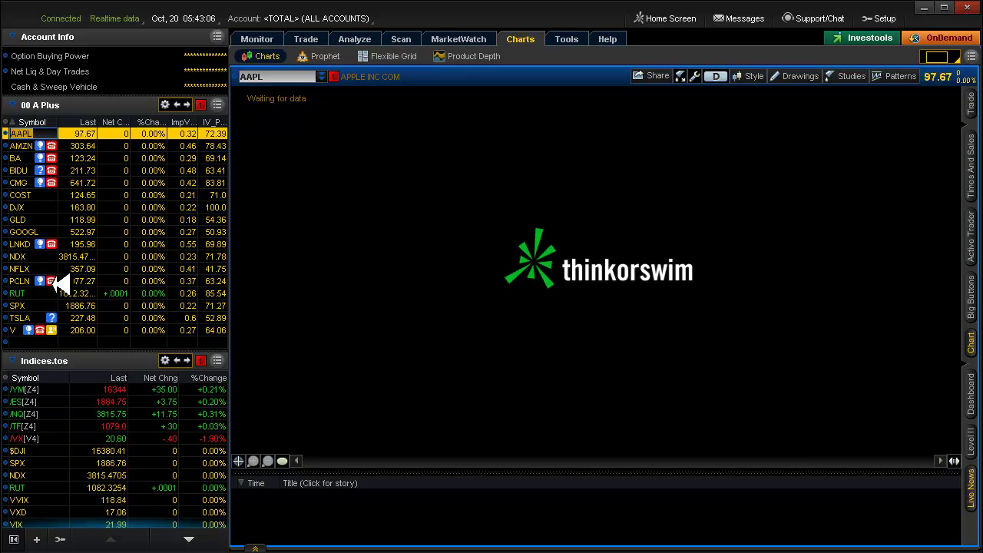
pyautogui.click(40, 194)
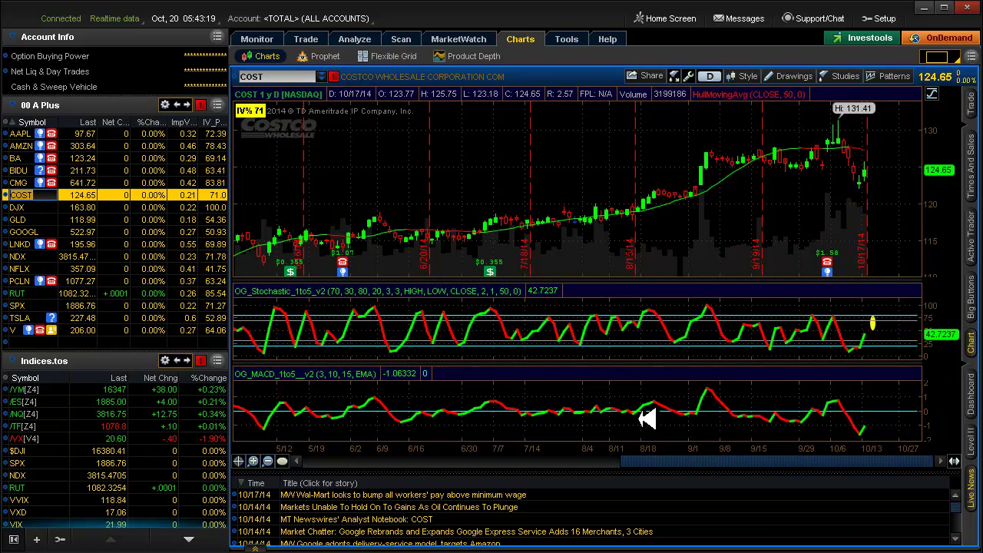
# Step: Load the saved OG-wk-day-78min chart grid together with its saved drawings
pyautogui.click(935, 57)
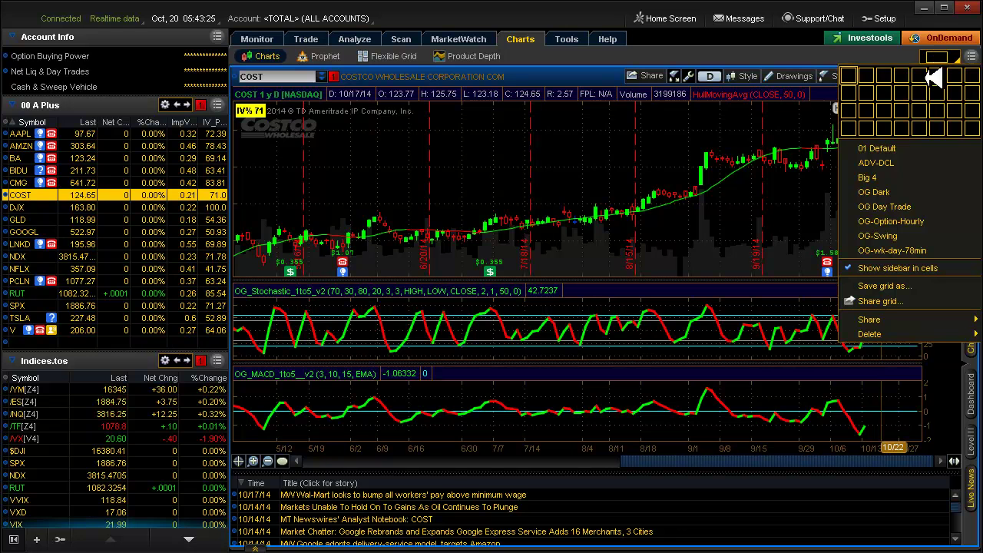
pyautogui.click(941, 246)
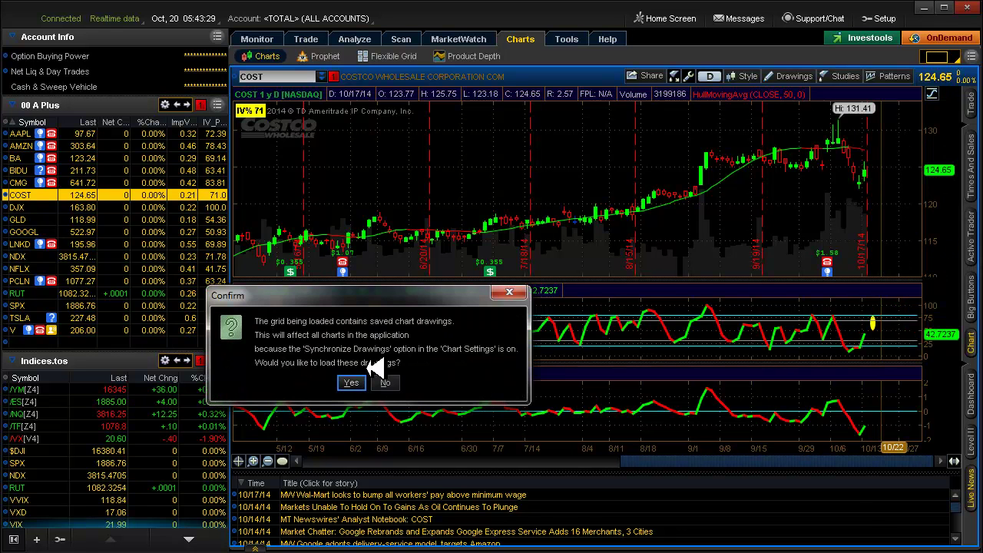
pyautogui.click(355, 381)
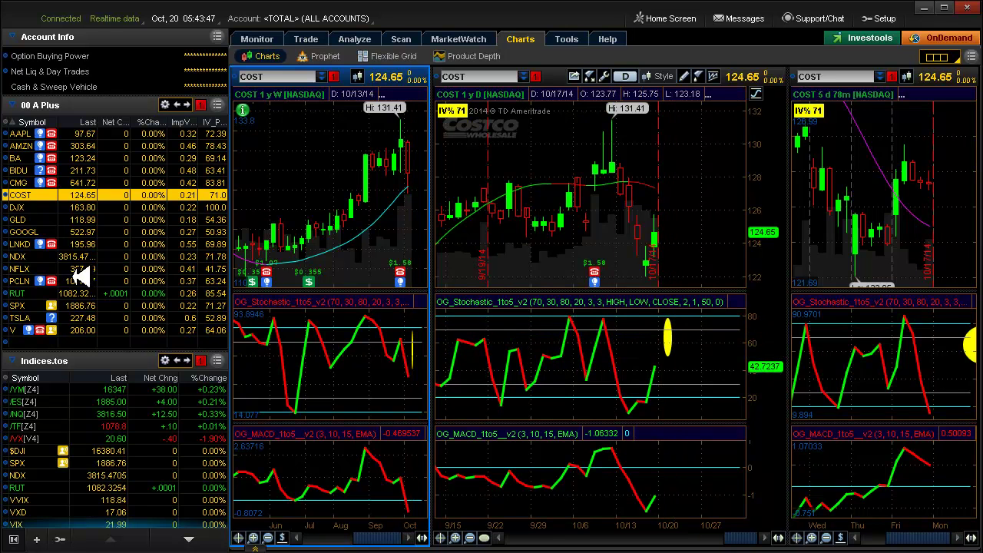
# Step: Load GLD and draw an oval on the daily stochastic from about 49 on 10/21/14 to about 18 on 10/22/14
pyautogui.click(34, 221)
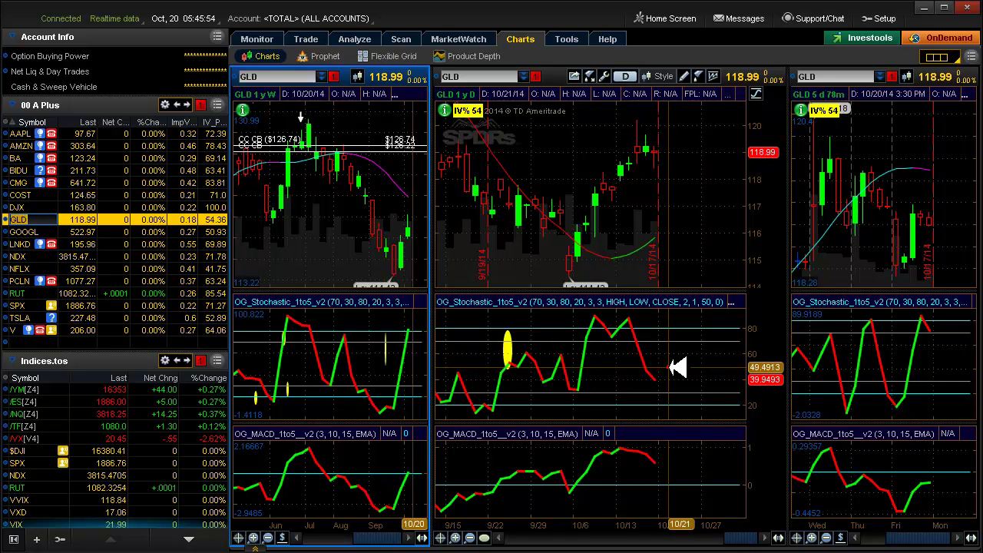
pyautogui.click(669, 368)
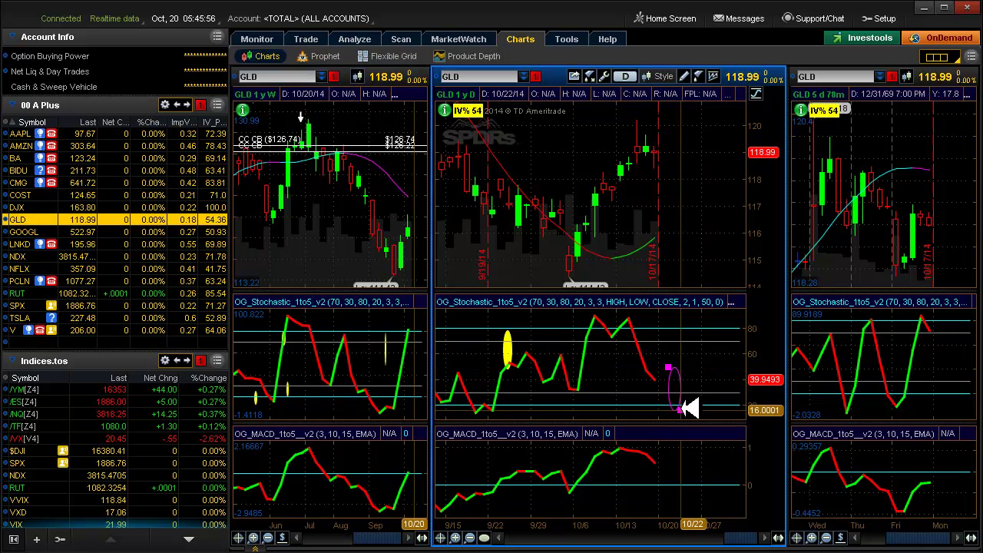
pyautogui.click(681, 407)
# Step: Set the color of the new oval on GLD's daily stochastic to yellow
pyautogui.rightClick(676, 390)
pyautogui.click(700, 401)
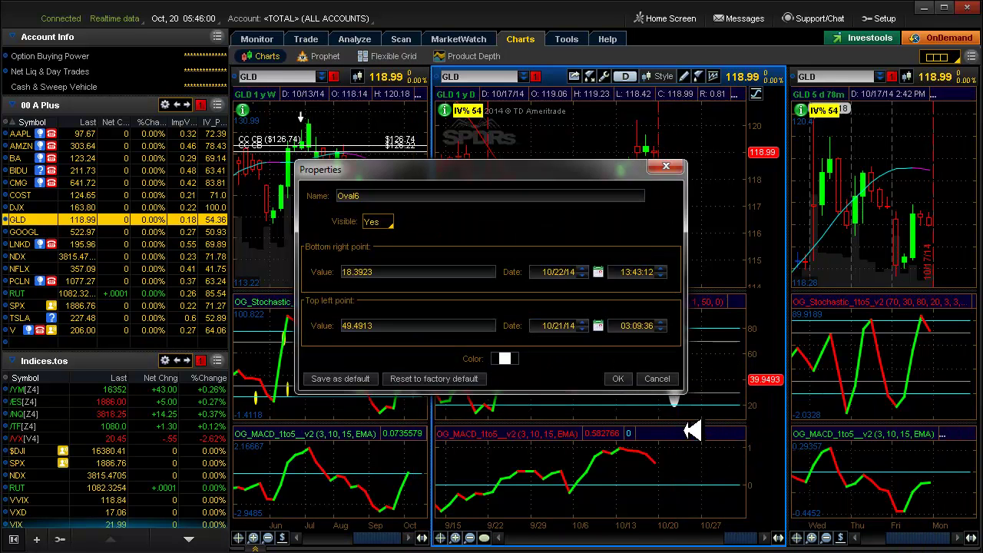
pyautogui.click(507, 358)
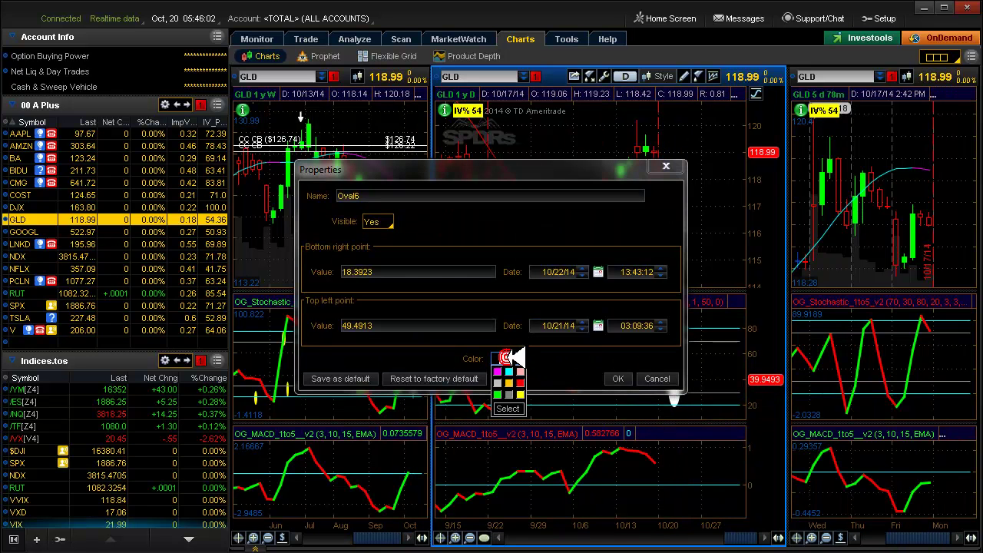
pyautogui.click(520, 394)
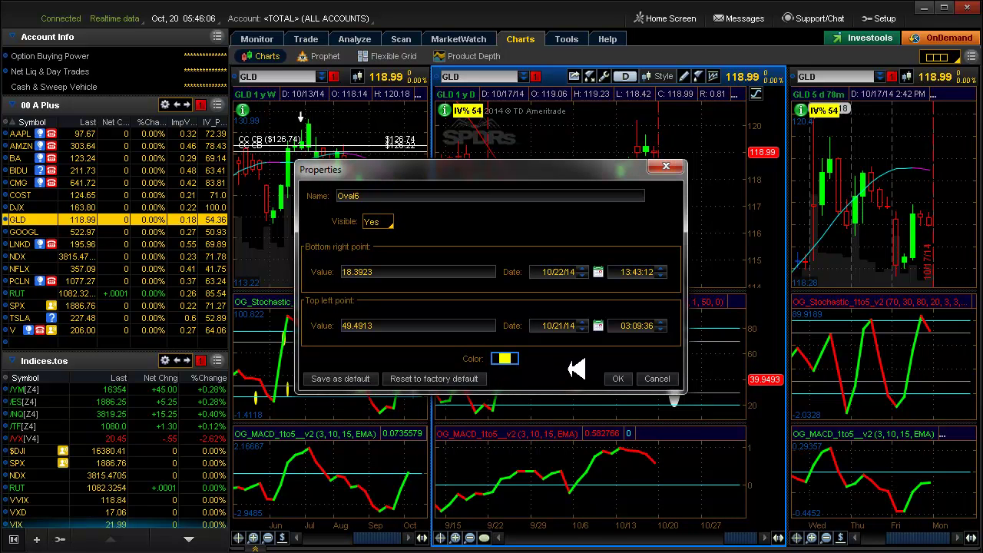
pyautogui.click(620, 379)
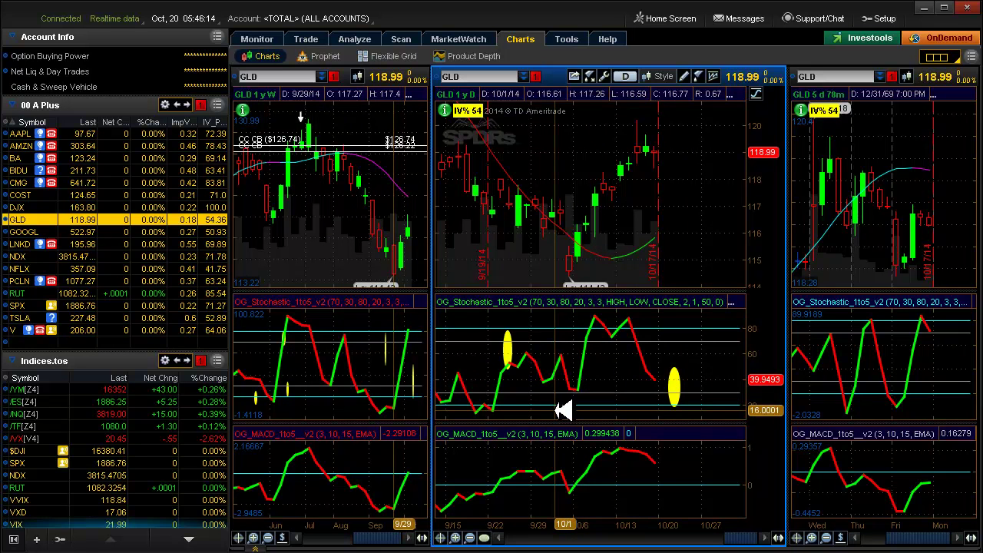
# Step: Remove the older yellow oval near 9/24 from GLD's daily stochastic
pyautogui.rightClick(513, 354)
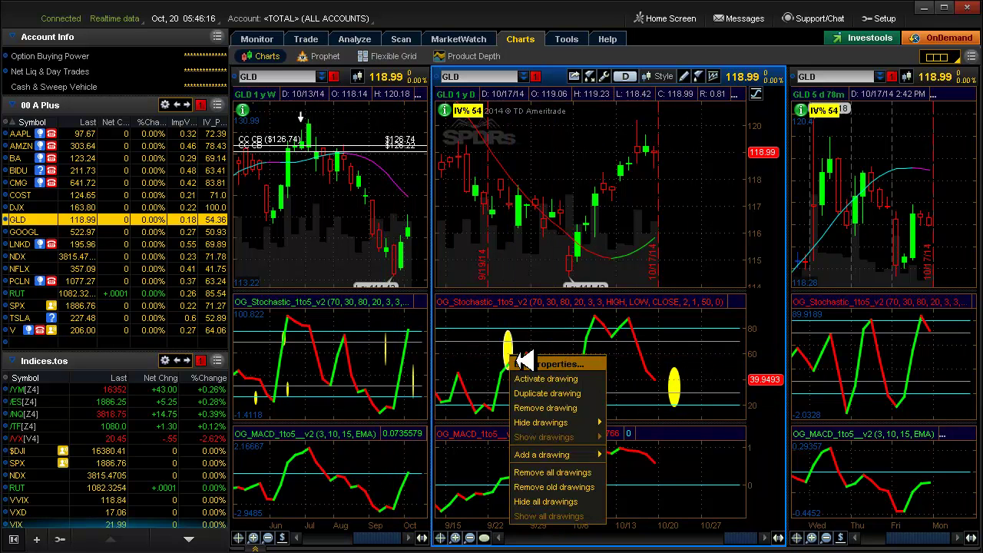
pyautogui.click(522, 407)
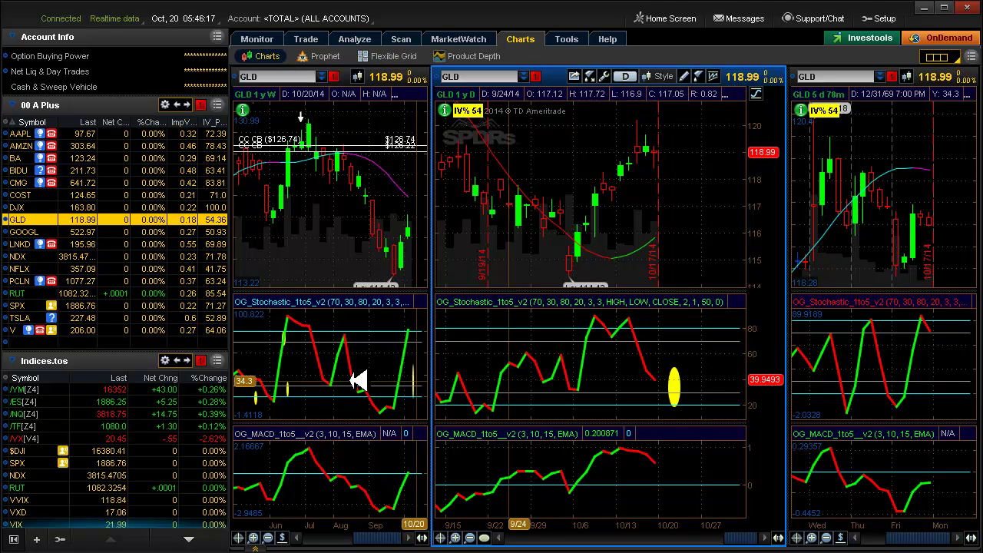
# Step: Remove the two small lower ovals, near mid-June and late May, from GLD's weekly stochastic
pyautogui.rightClick(288, 393)
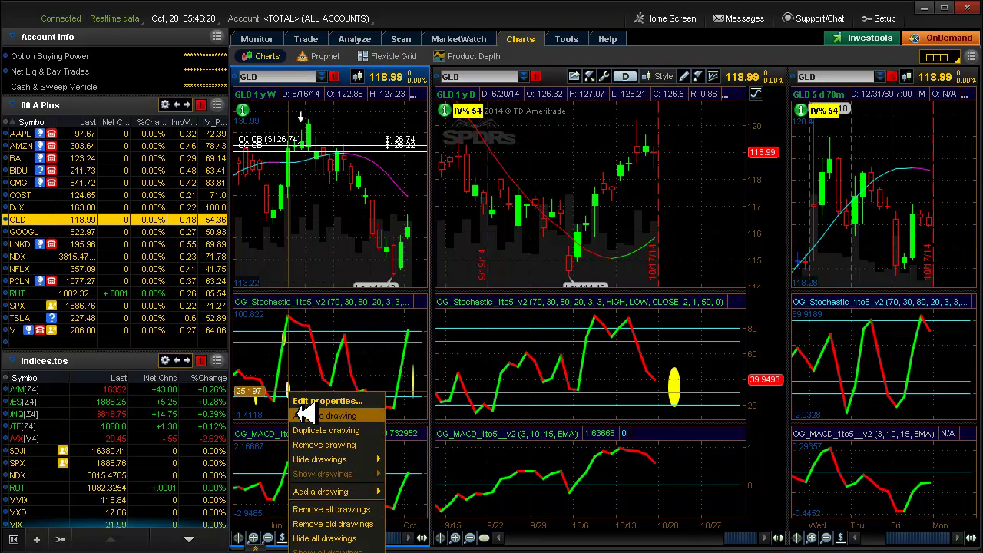
pyautogui.click(315, 444)
pyautogui.rightClick(265, 400)
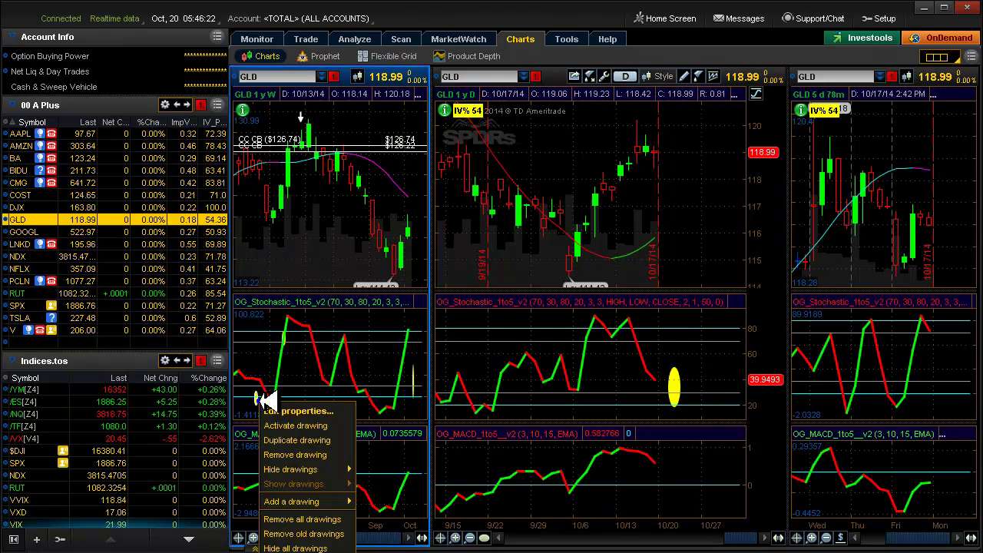
pyautogui.click(280, 454)
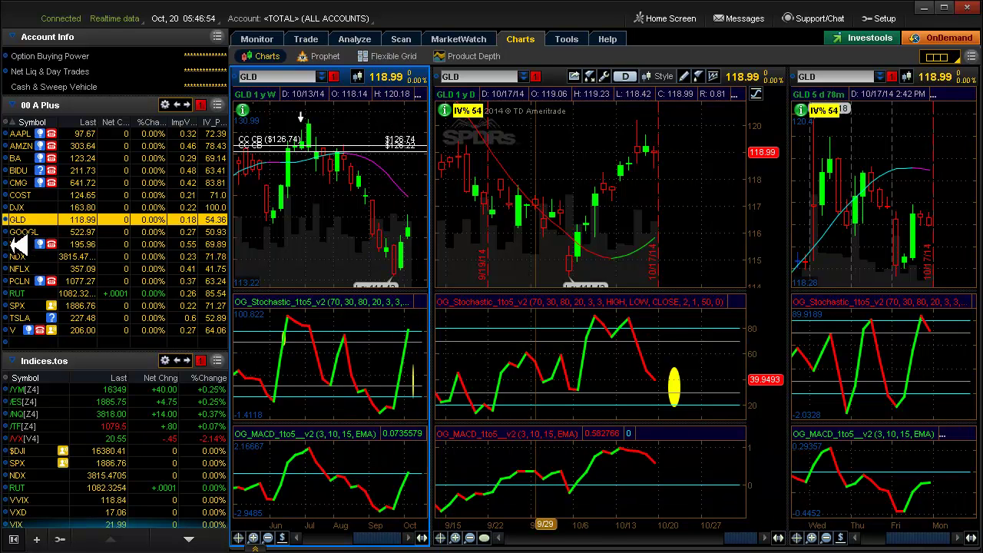
# Step: Load GOOGL and draw an oval on the daily stochastic from about 80 down to about 47 on 10/22/14
pyautogui.click(35, 231)
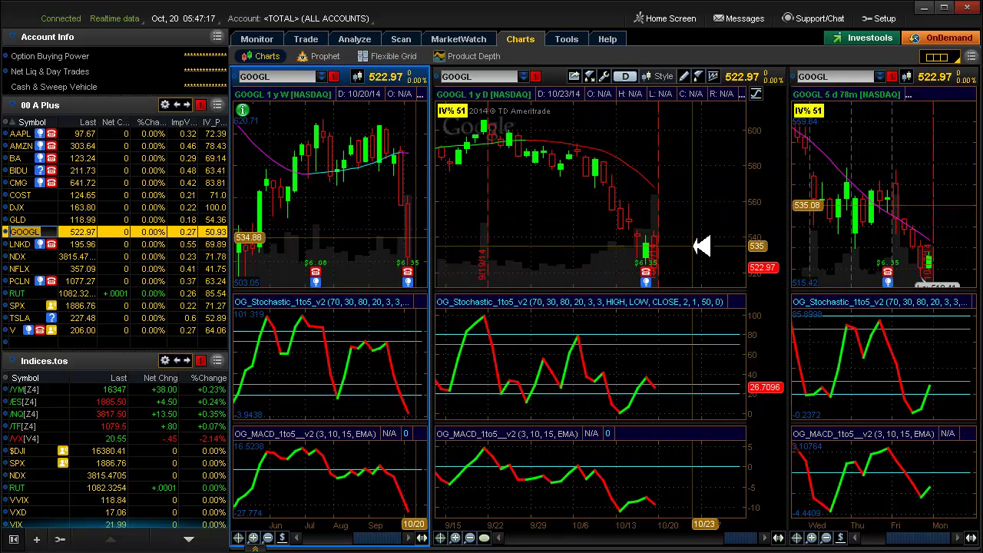
pyautogui.click(670, 335)
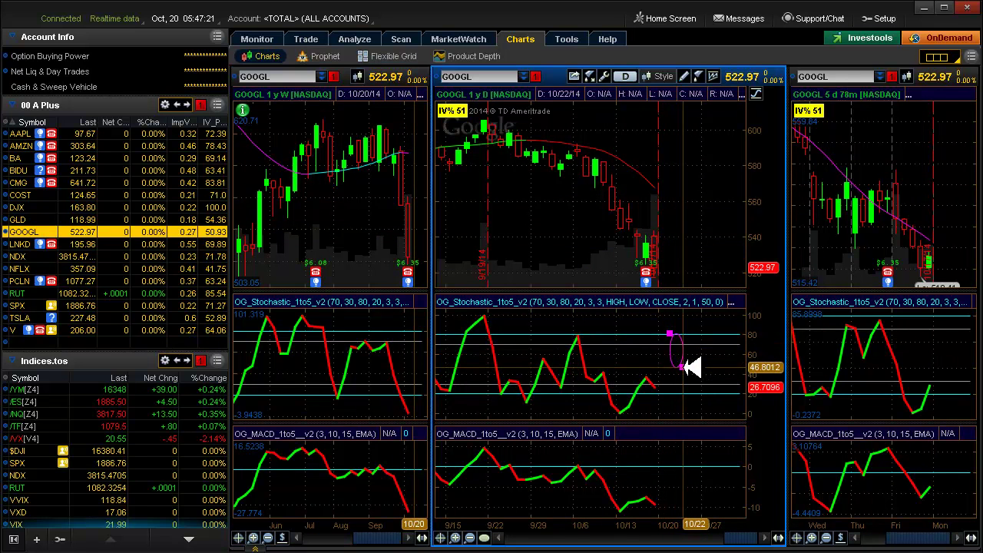
pyautogui.rightClick(686, 358)
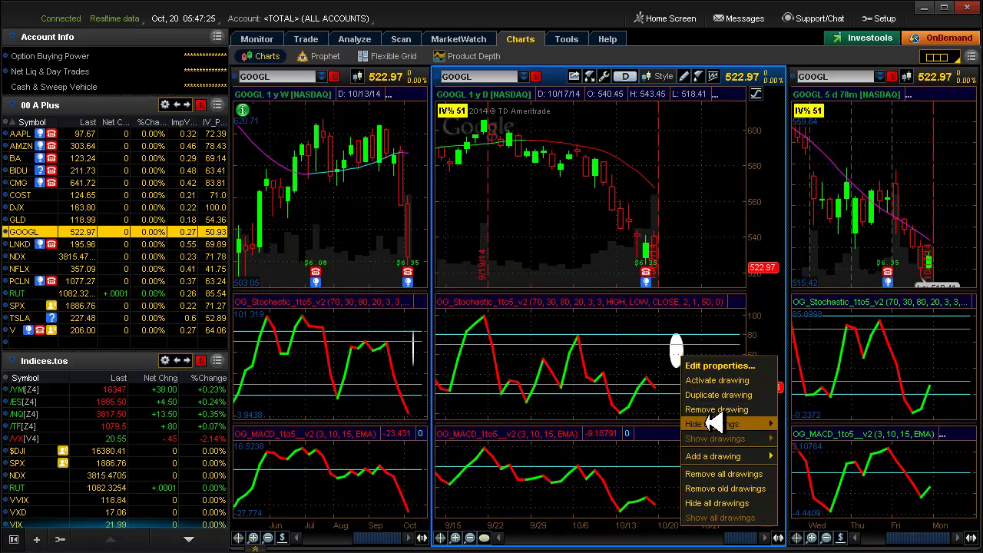
pyautogui.click(735, 314)
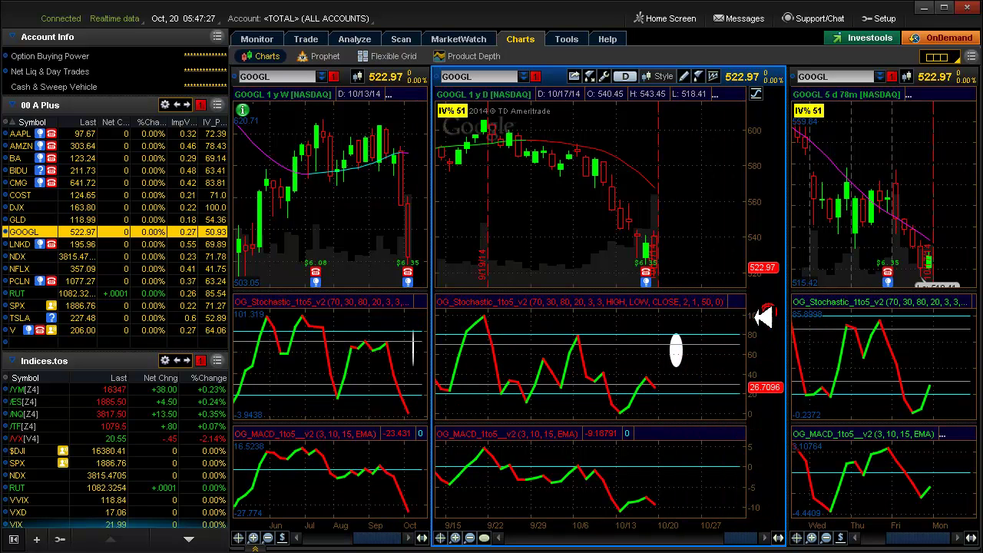
# Step: Shorten the oval on GOOGL's daily stochastic so its lower end sits at about 67 on 10/23/14
pyautogui.rightClick(681, 353)
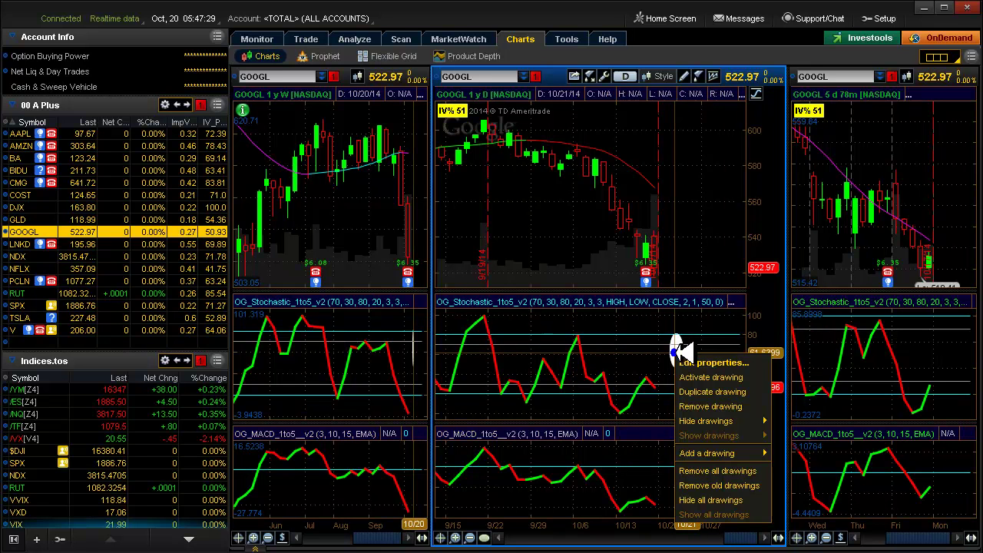
pyautogui.click(688, 376)
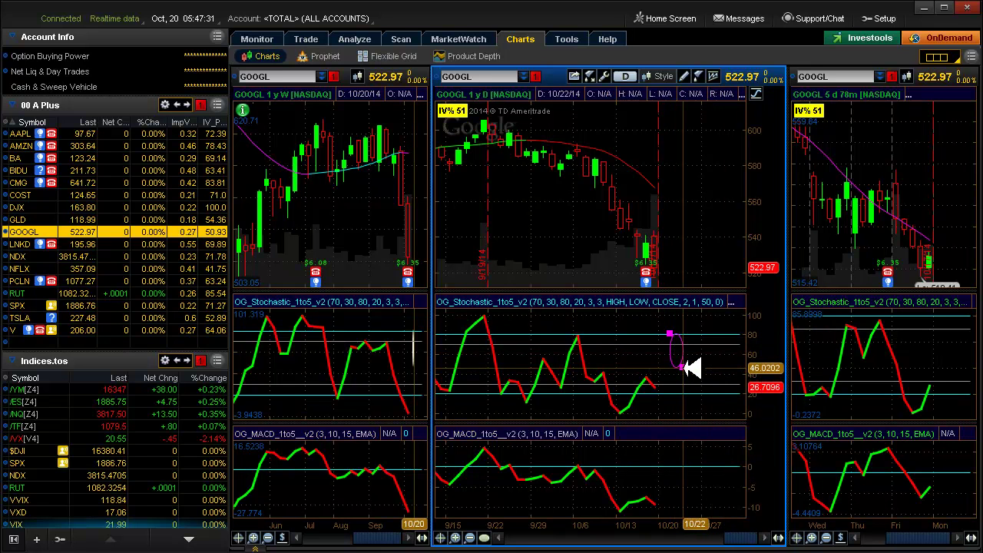
pyautogui.moveTo(682, 368); pyautogui.dragTo(686, 348)
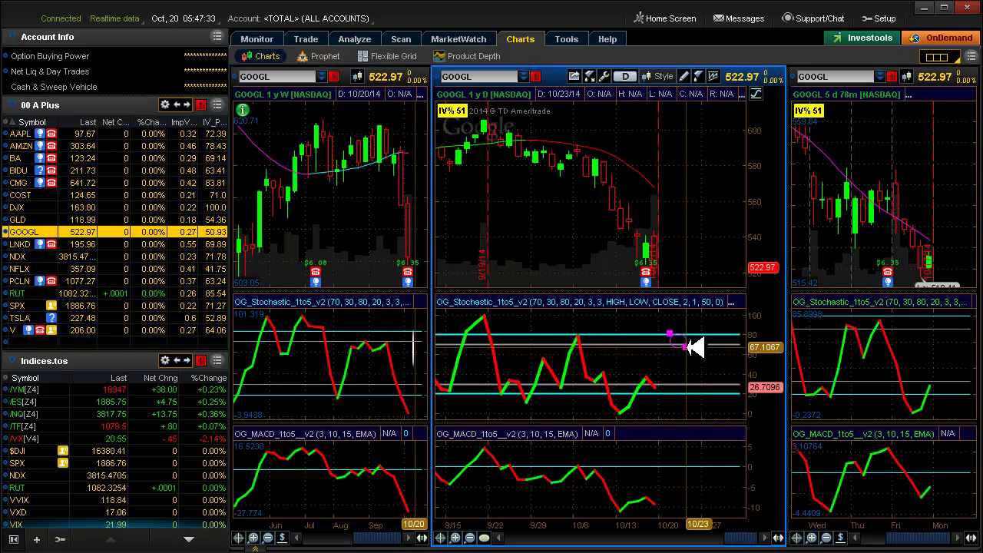
pyautogui.click(701, 357)
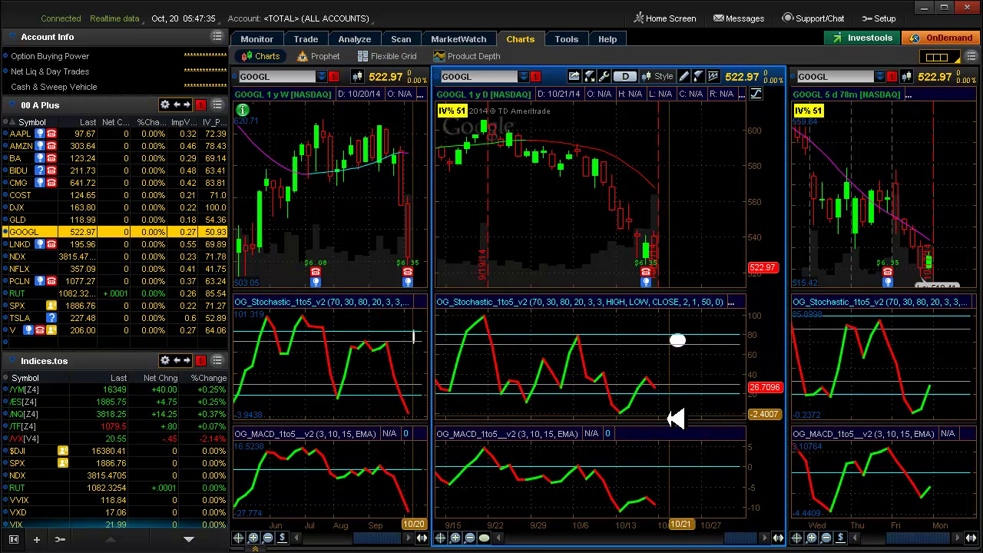
# Step: Load LNKD and look back through its weekly chart to early 2014, returning to the latest bars
pyautogui.click(23, 243)
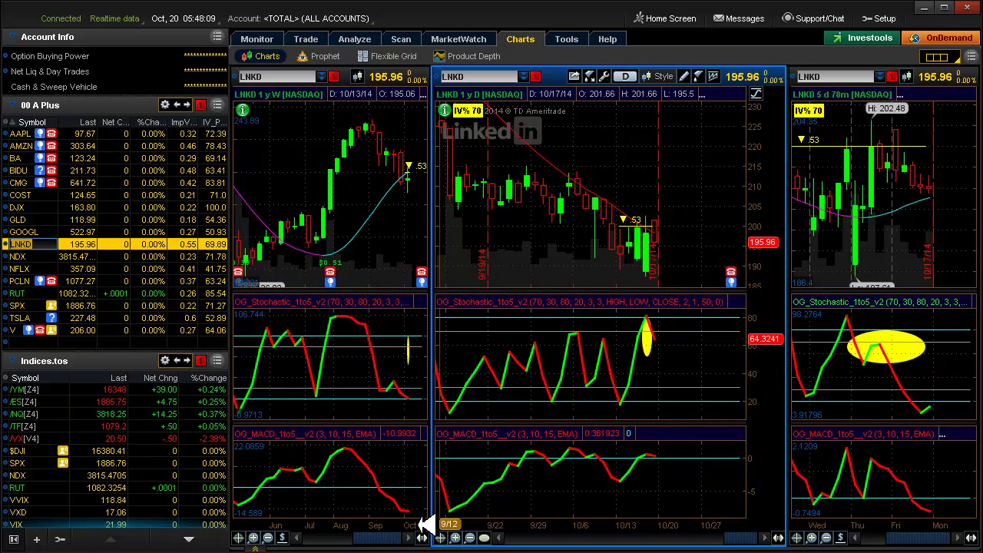
pyautogui.moveTo(401, 538); pyautogui.dragTo(342, 537)
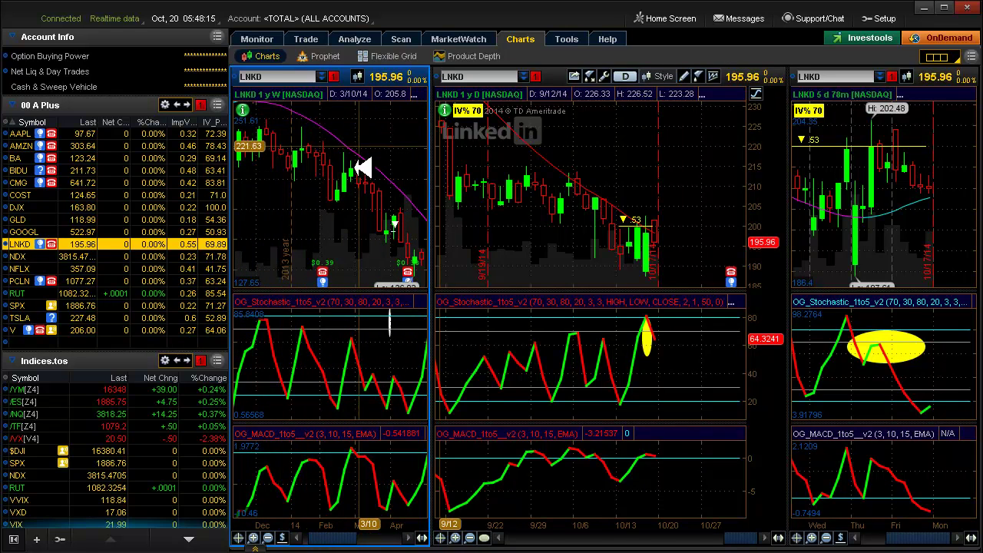
pyautogui.click(420, 537)
pyautogui.click(413, 538)
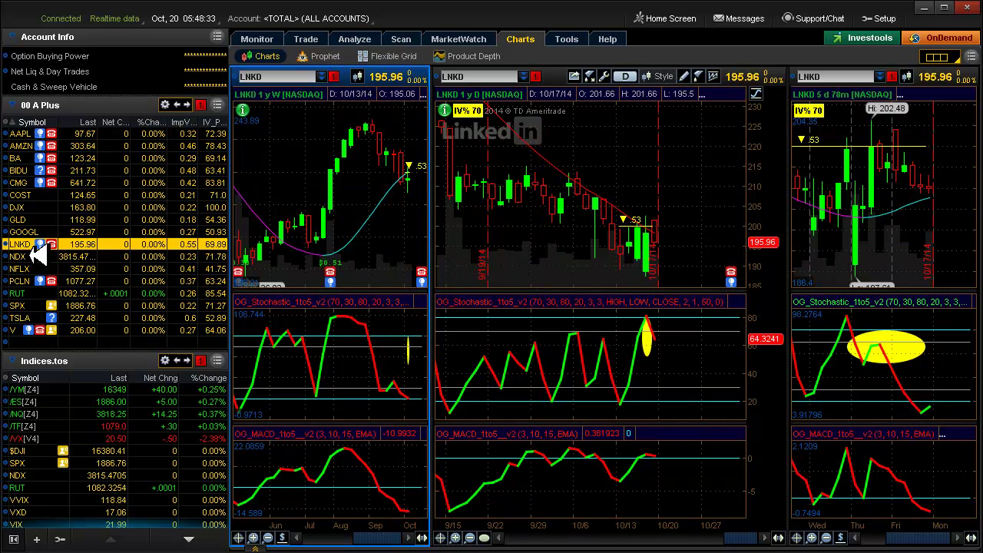
# Step: Load NDX and remove the yellow oval near 10/6 from its daily stochastic
pyautogui.click(32, 256)
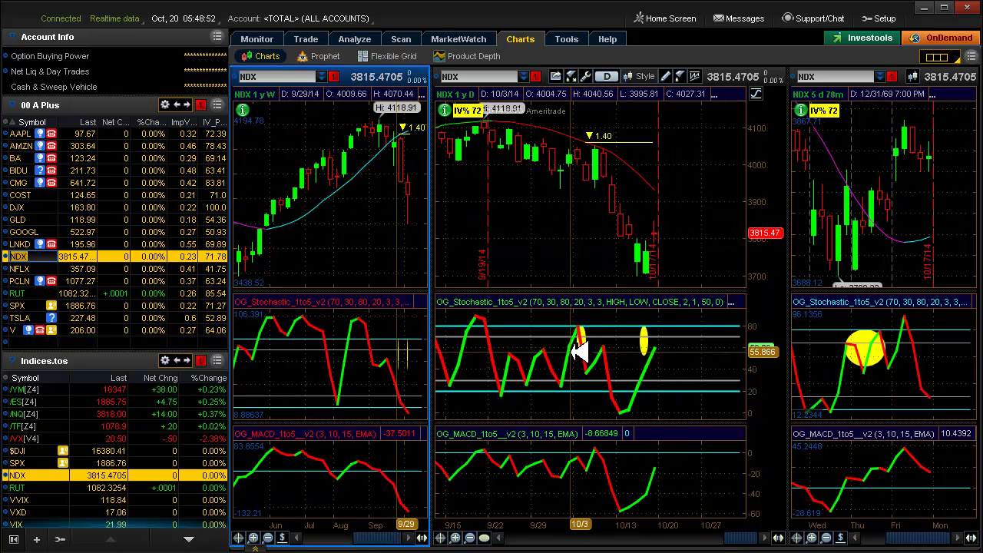
pyautogui.rightClick(585, 341)
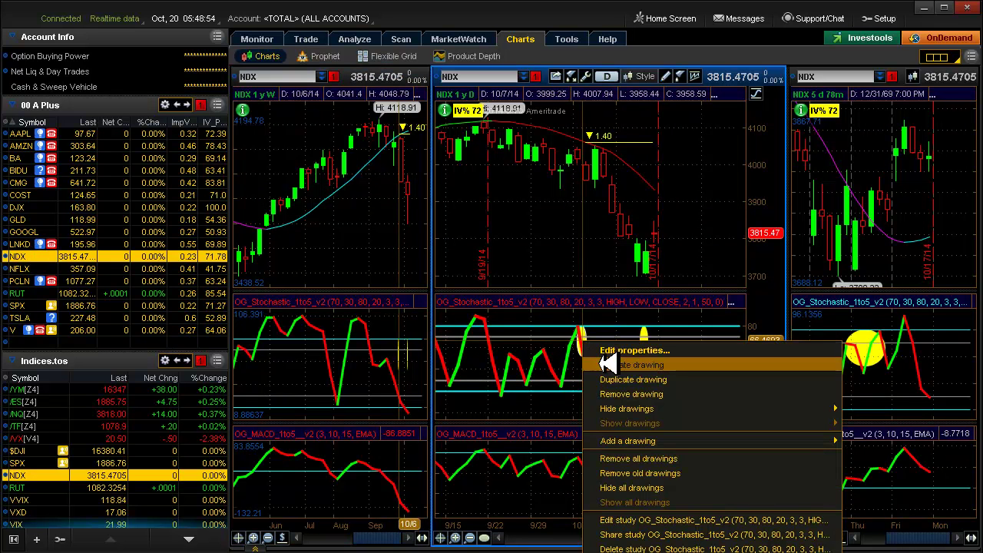
pyautogui.click(609, 390)
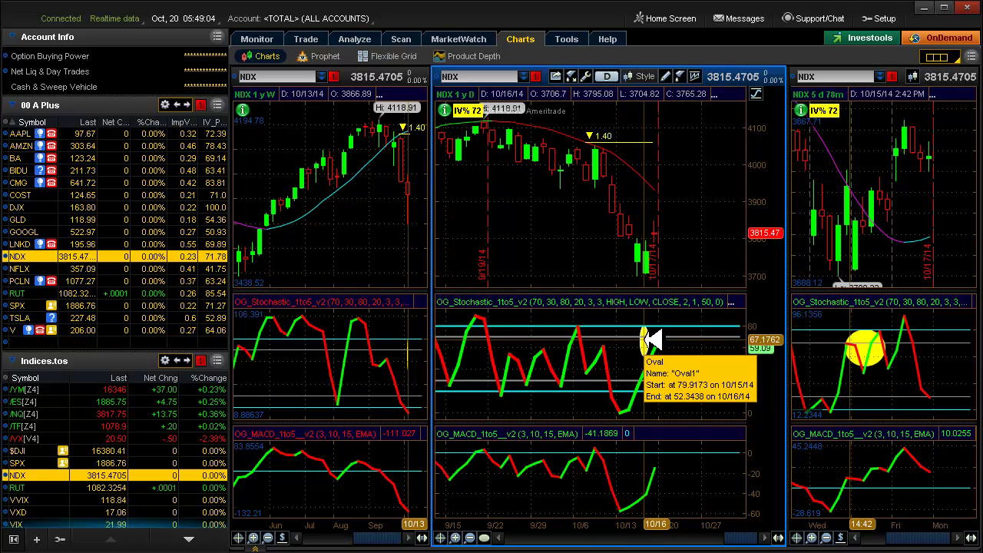
# Step: Move the remaining yellow oval on NDX's daily stochastic forward to 10/20/14, keeping it at the same height
pyautogui.rightClick(649, 338)
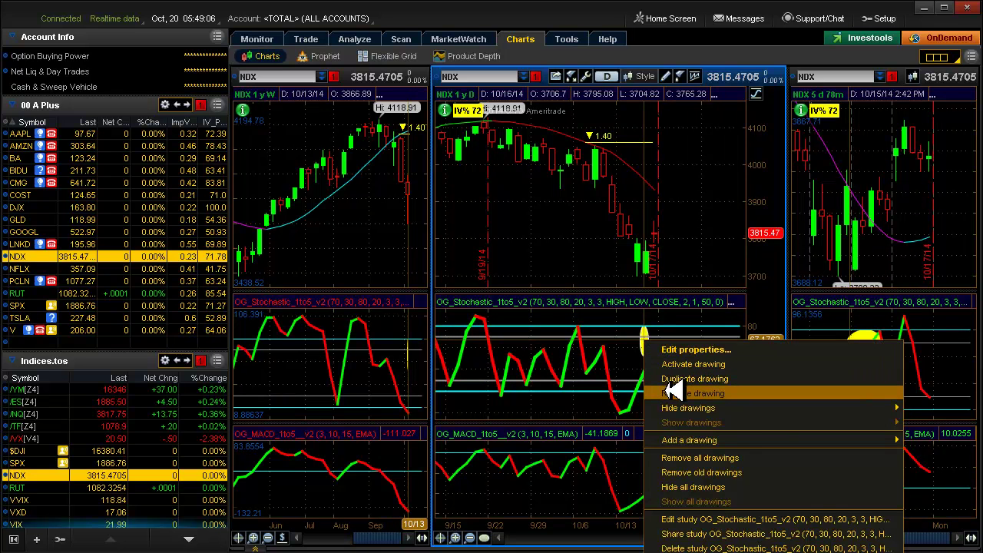
pyautogui.click(693, 364)
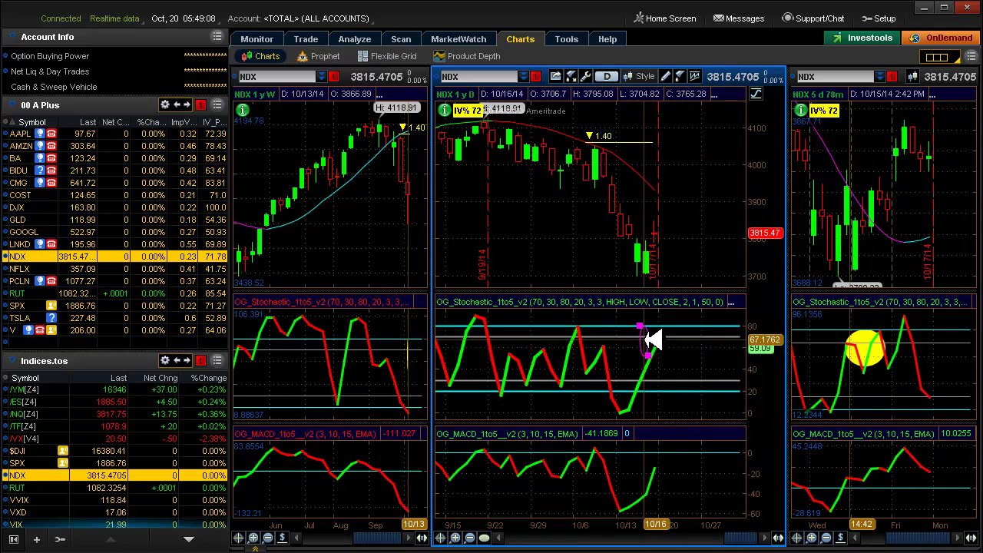
pyautogui.moveTo(649, 338); pyautogui.dragTo(669, 339)
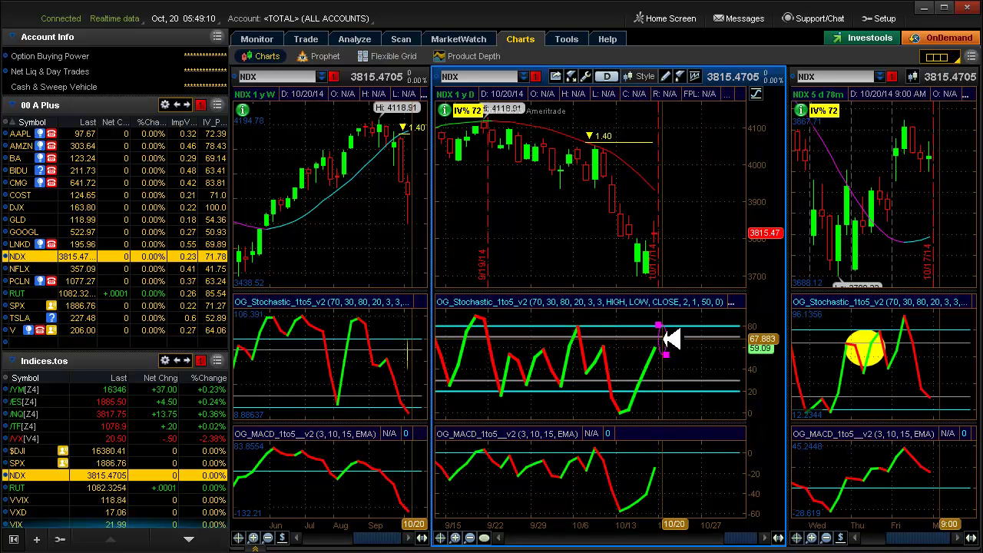
pyautogui.click(715, 263)
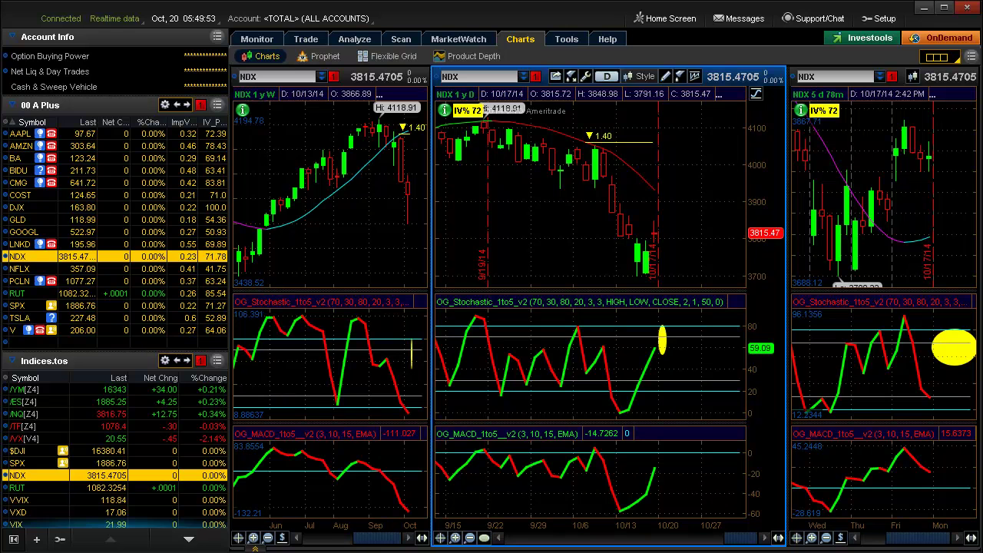
# Step: Review NFLX's daily chart around 10/15/14 and 10/16/14, and load PCLN's charts
pyautogui.click(34, 268)
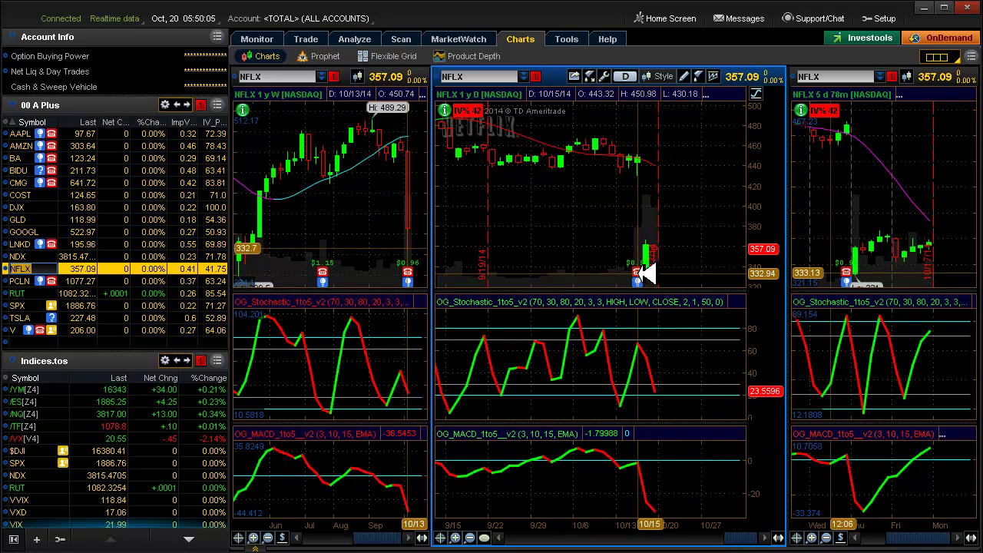
pyautogui.moveTo(640, 271)
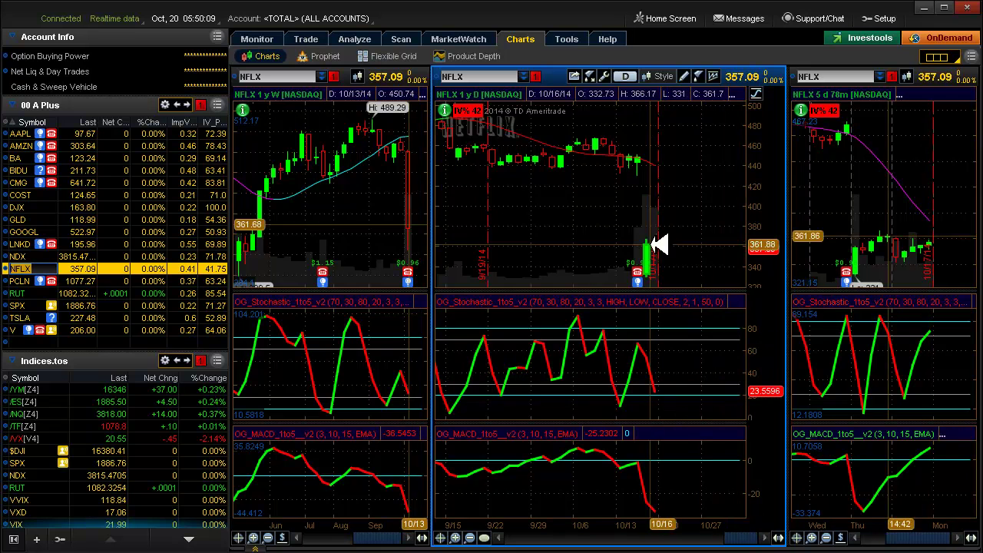
pyautogui.click(21, 281)
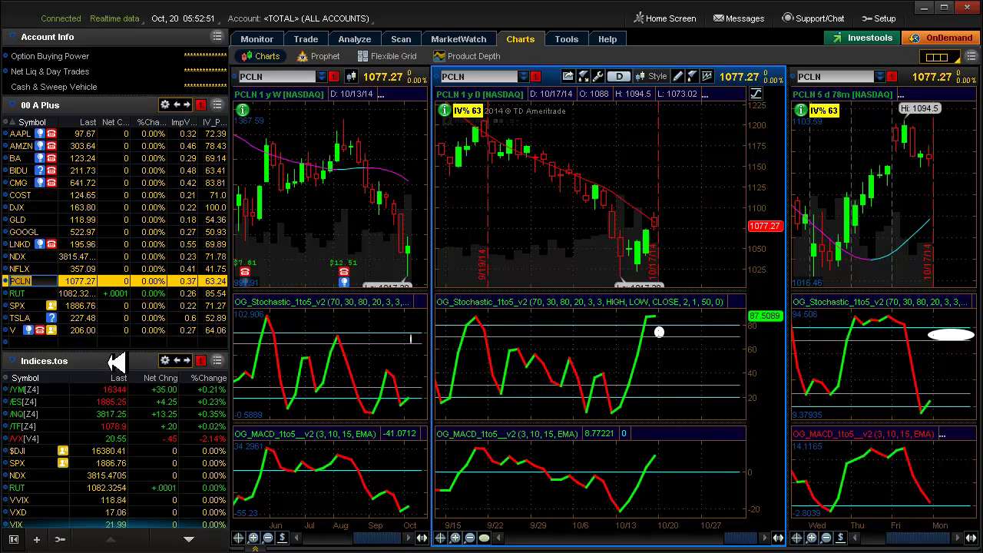
# Step: Load RUT and raise its price alert line to MARK at or below 1077.98
pyautogui.click(42, 293)
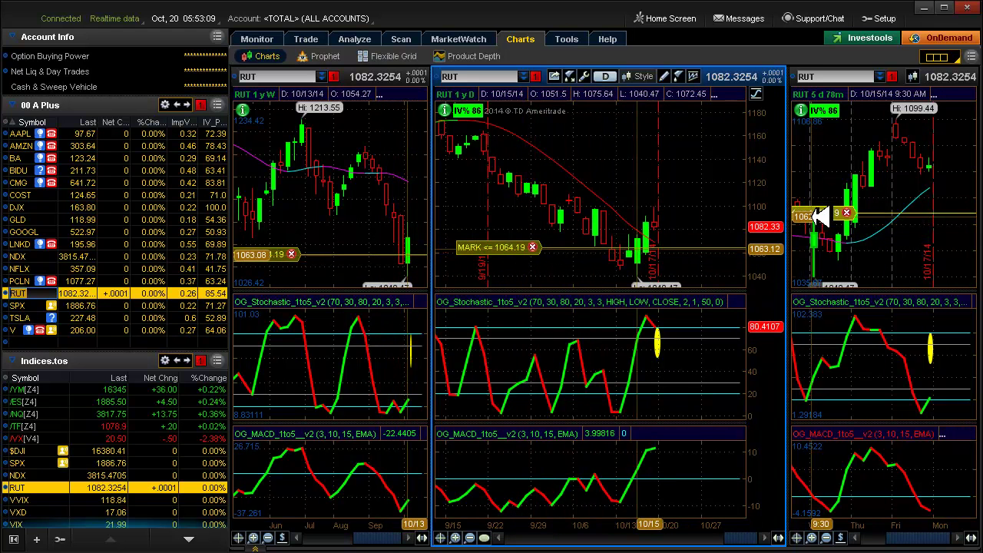
pyautogui.moveTo(833, 214); pyautogui.dragTo(833, 176)
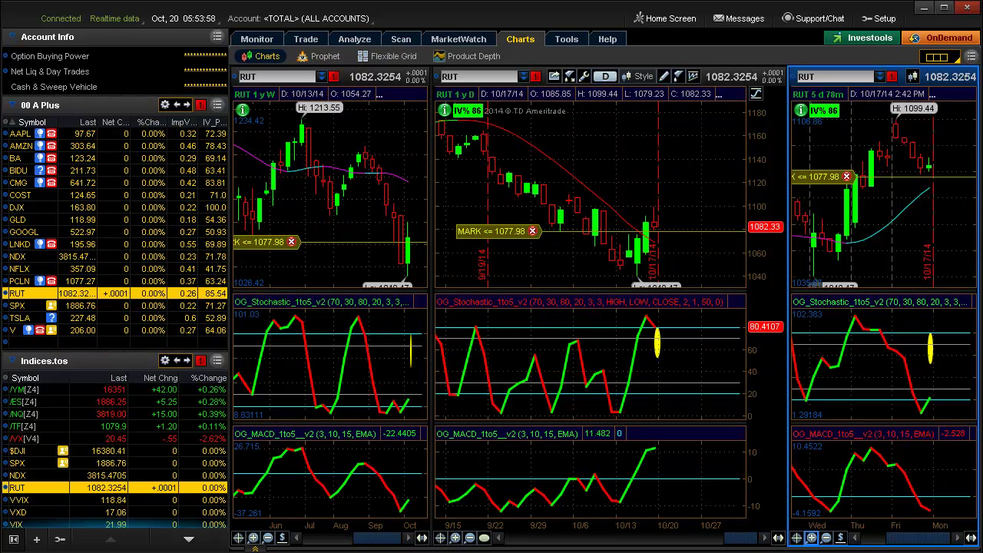
# Step: Load BIDU and create a price alert for MARK at or below 210.08
pyautogui.click(29, 170)
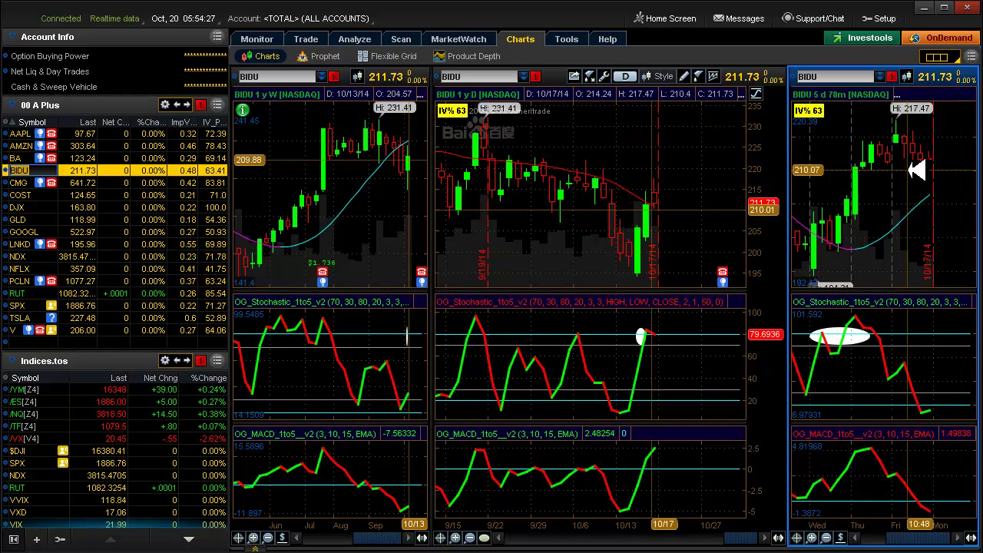
pyautogui.rightClick(916, 170)
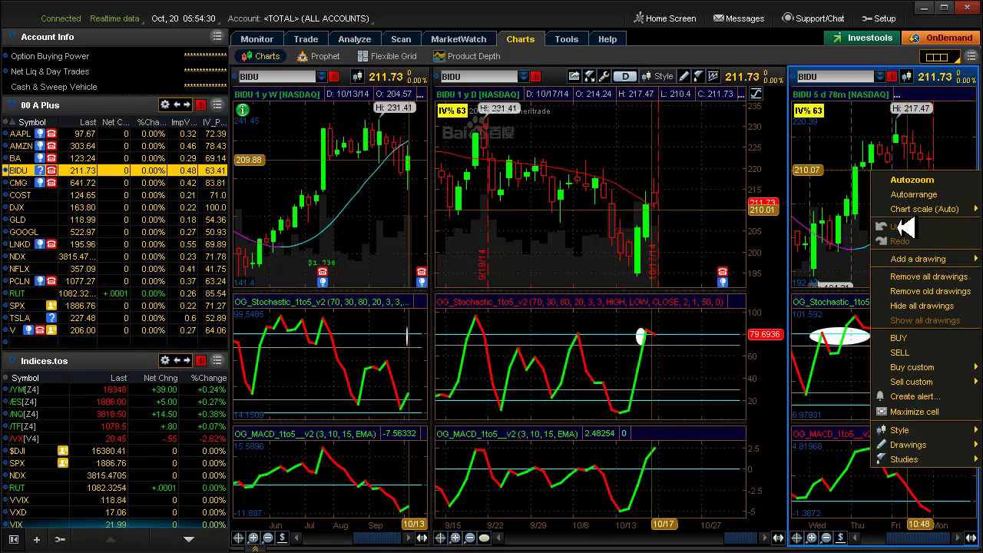
pyautogui.click(912, 393)
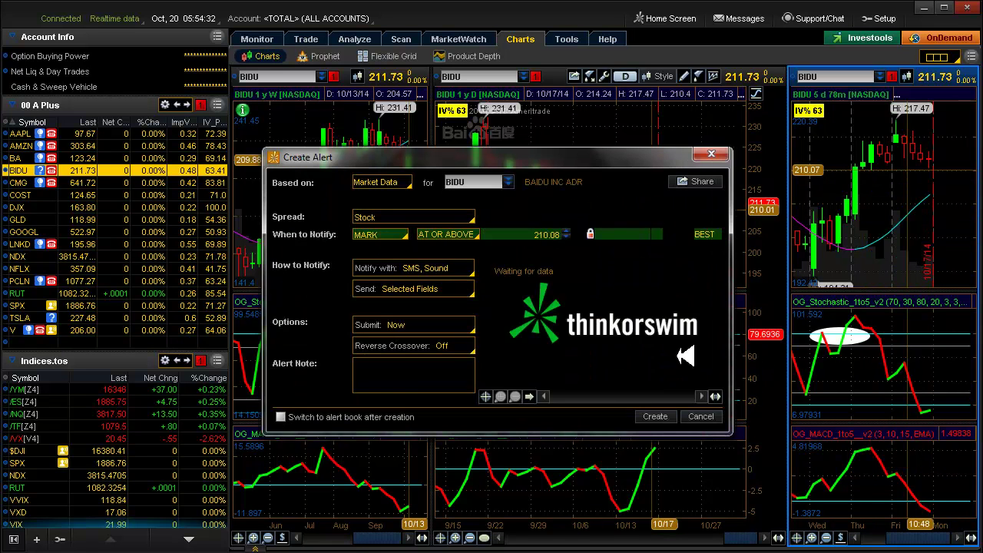
pyautogui.click(447, 234)
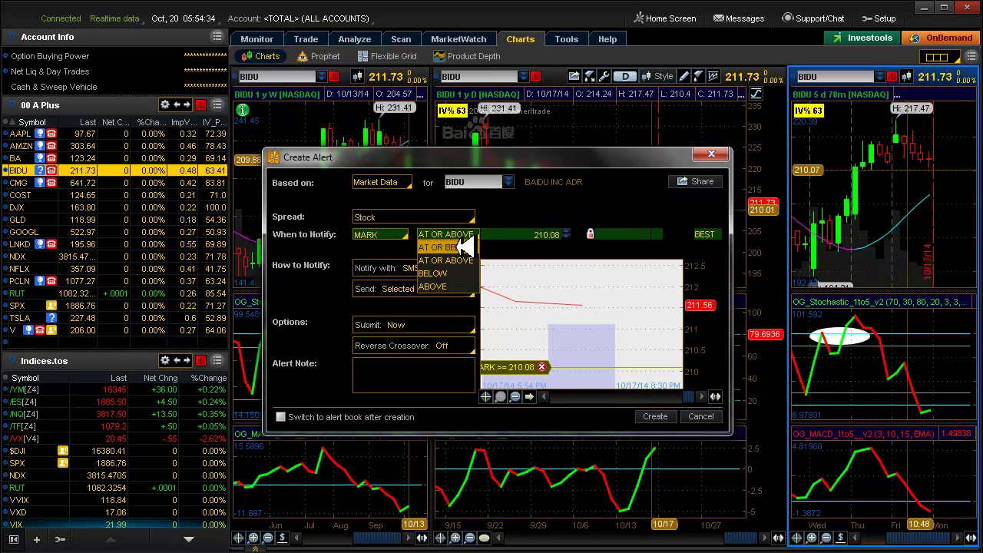
pyautogui.click(464, 247)
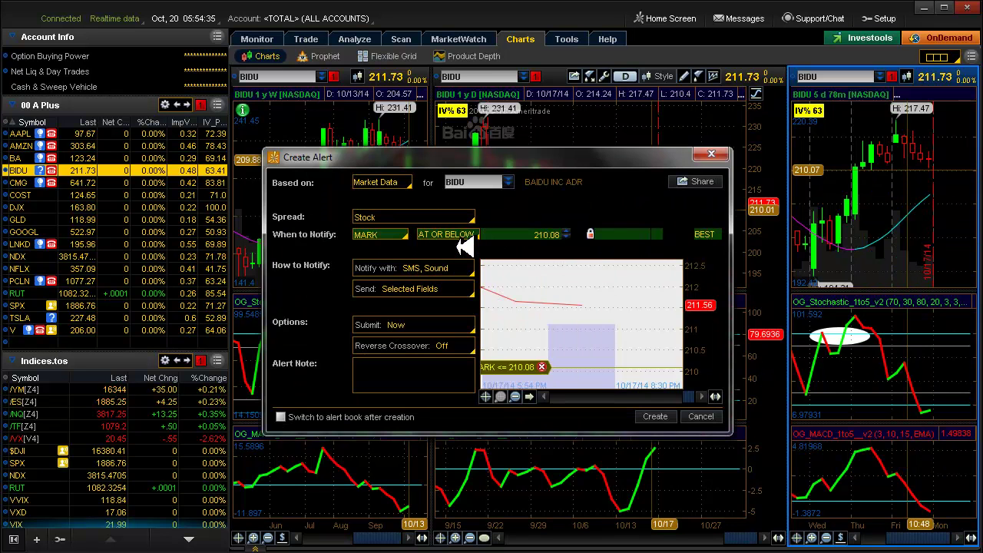
pyautogui.click(655, 416)
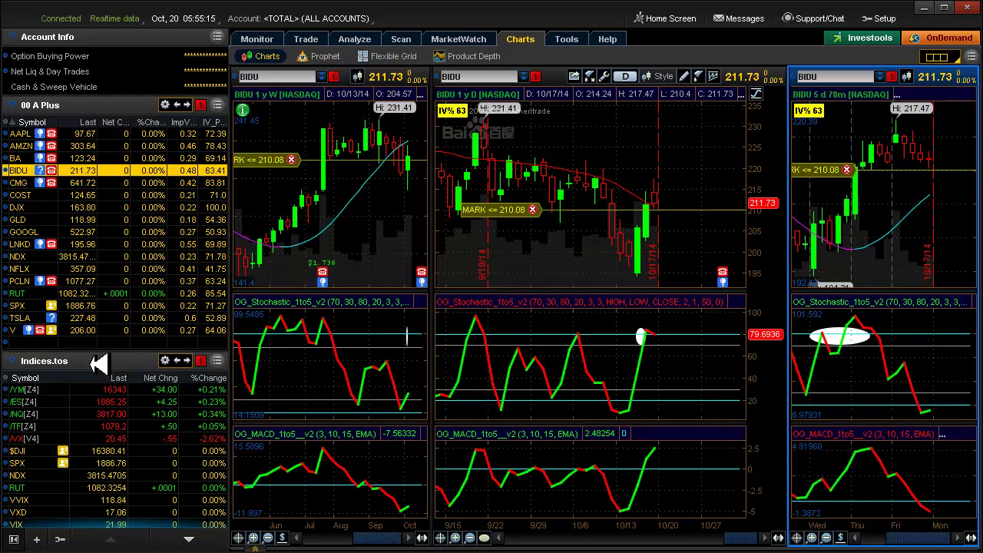
# Step: Review SPX's charts and draw an oval on TSLA's daily stochastic from about 65 on 10/20/14 to about 54 on 10/21/14
pyautogui.click(40, 306)
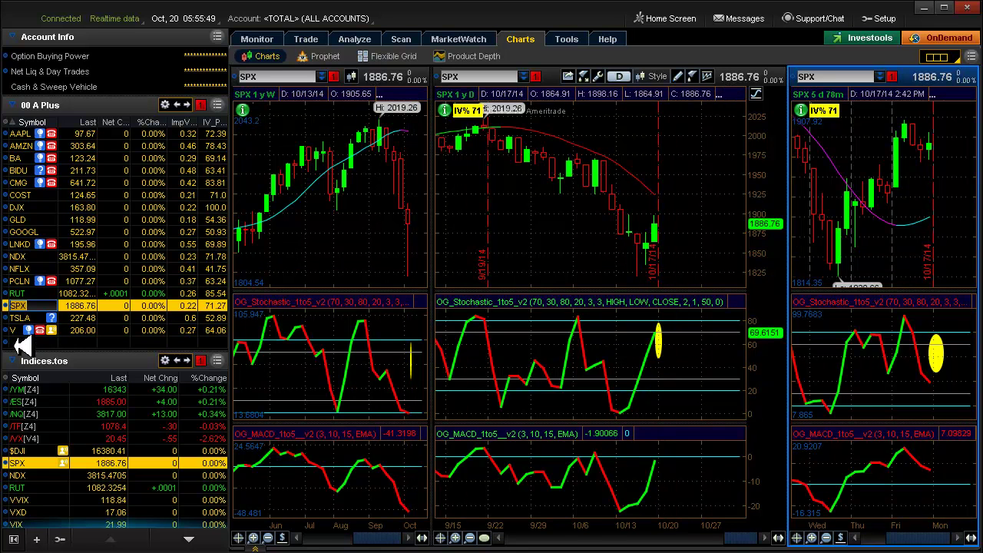
pyautogui.click(23, 316)
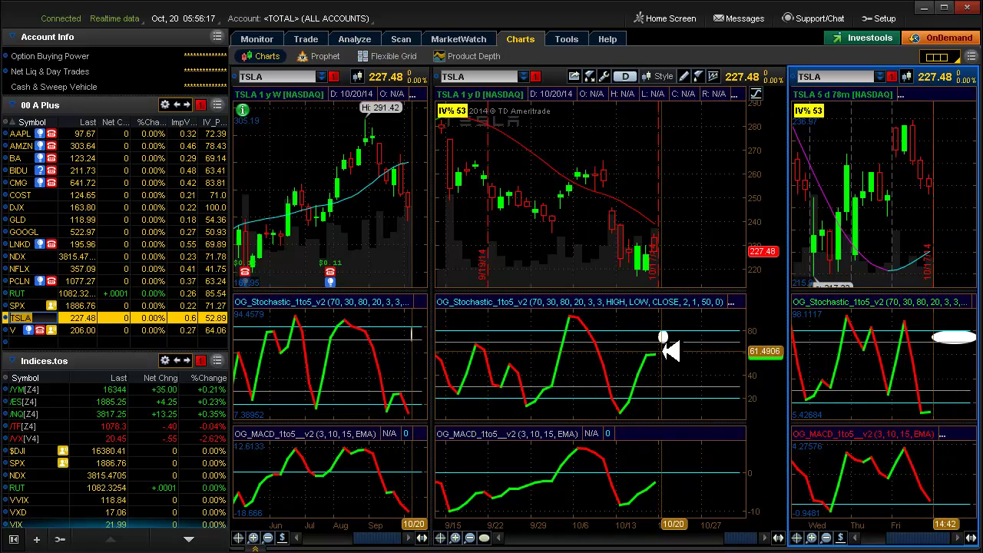
pyautogui.click(660, 349)
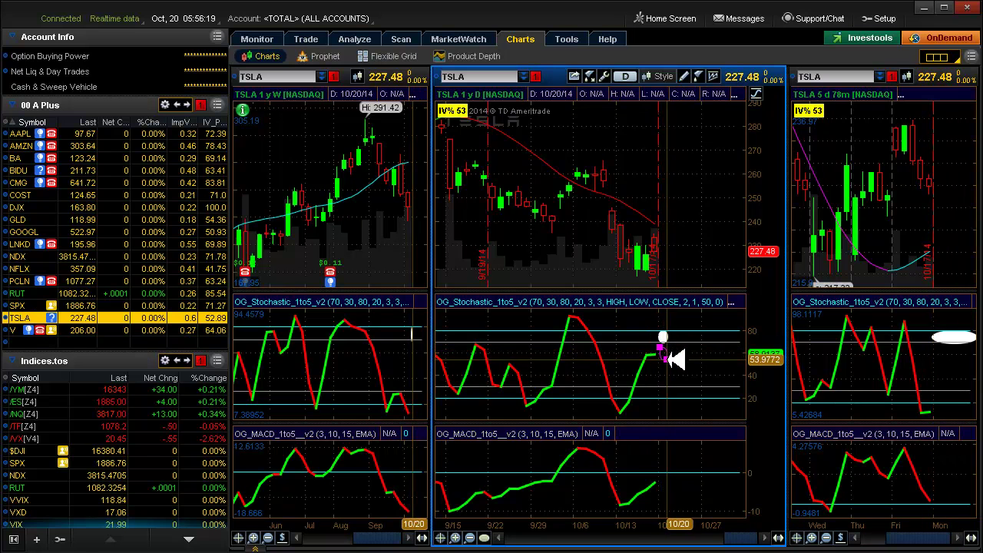
pyautogui.click(669, 358)
# Step: Set the color of the new oval on TSLA's daily stochastic to yellow
pyautogui.rightClick(667, 354)
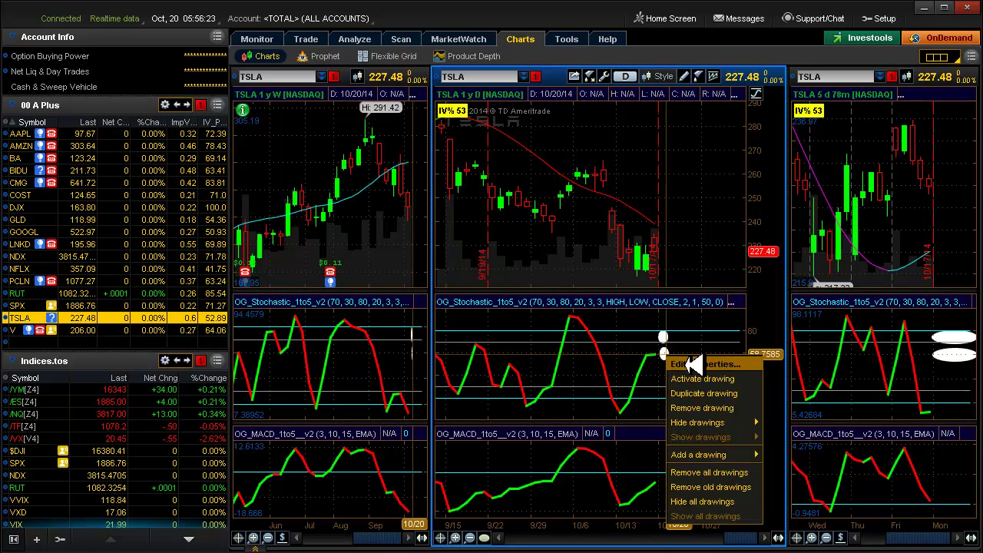
pyautogui.click(679, 365)
pyautogui.click(513, 356)
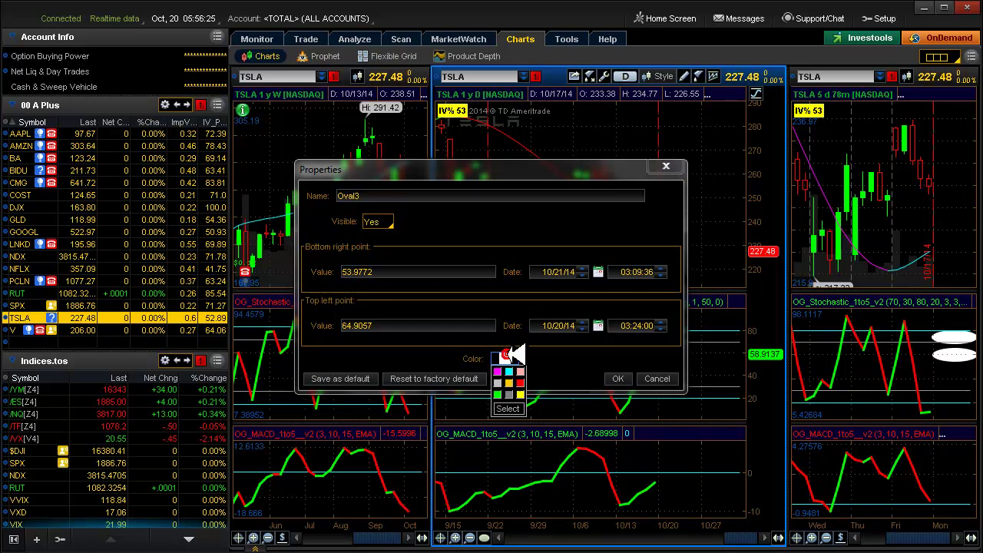
pyautogui.click(526, 386)
pyautogui.click(619, 378)
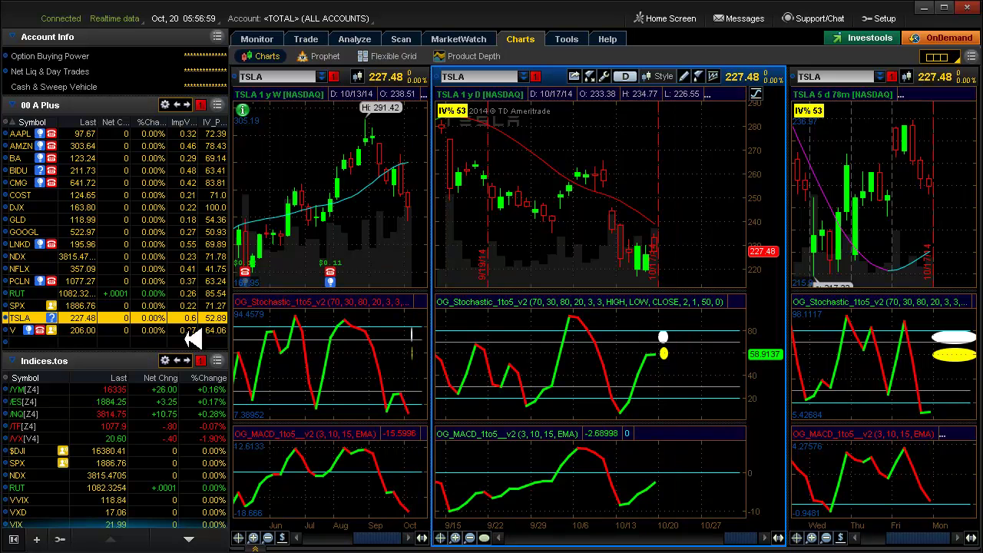
# Step: Load V from the watchlist into the chart grid
pyautogui.click(22, 329)
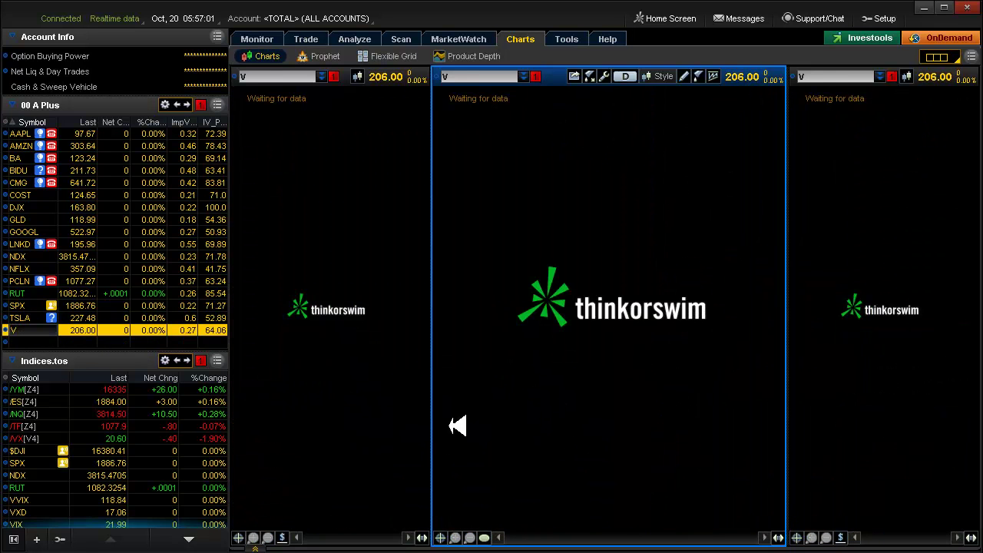